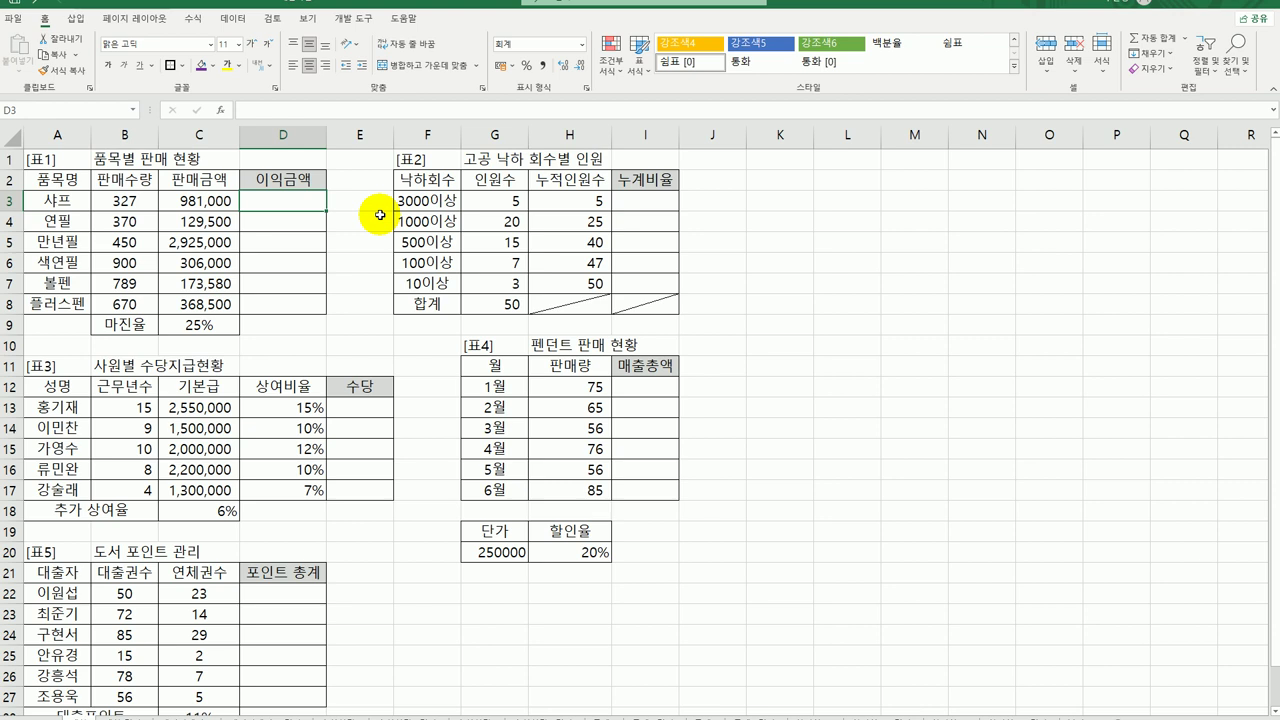
Step: Calculate the first 이익금액 in D3 of 표1 with the formula =C3*C9
click(189, 206)
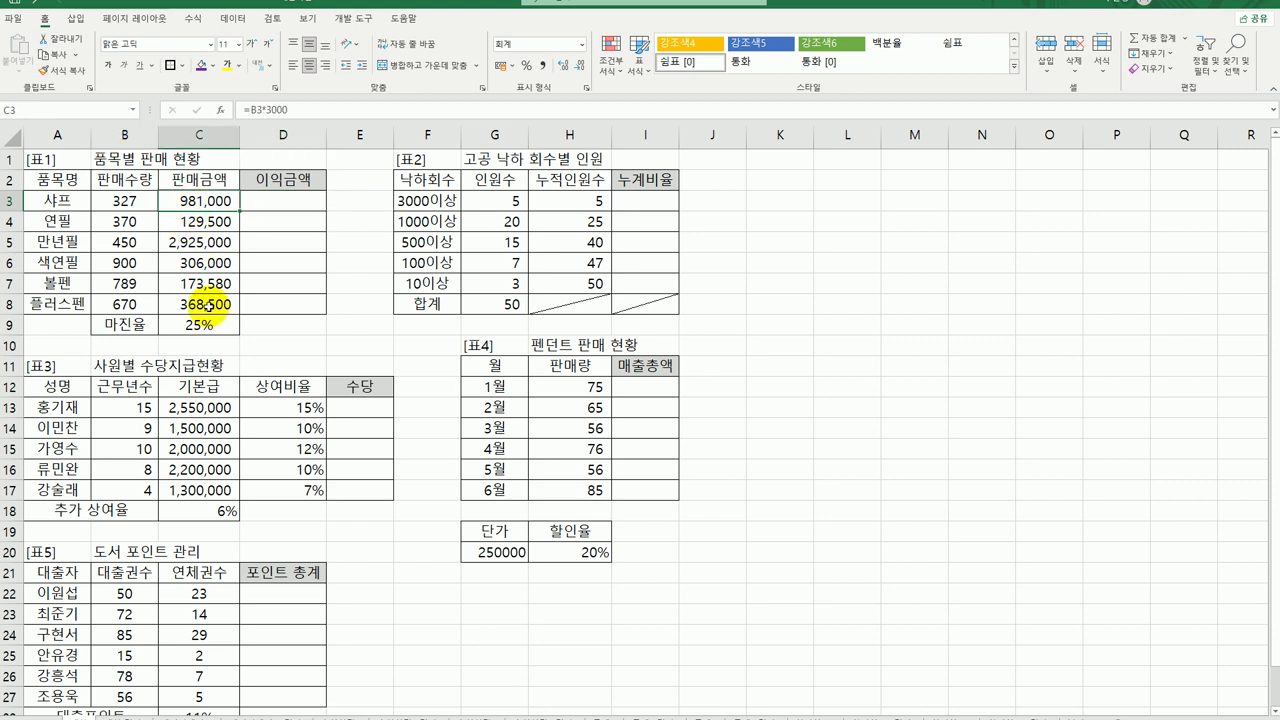
click(200, 324)
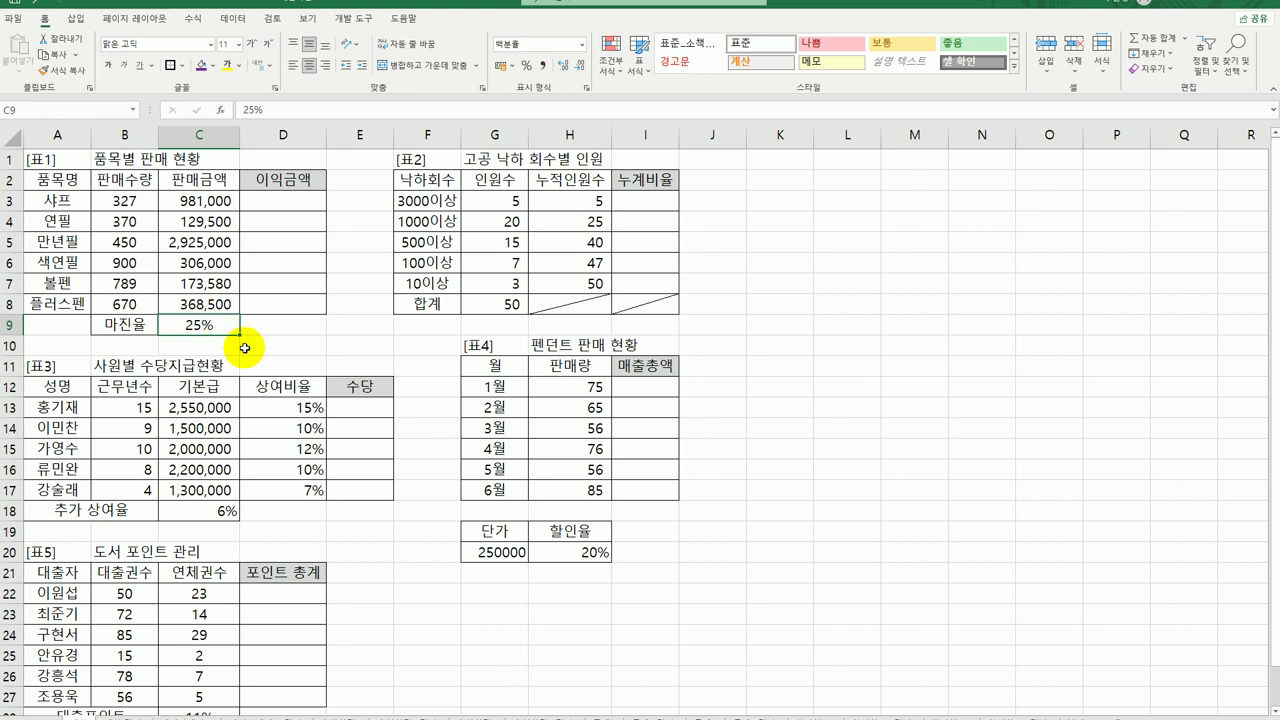
click(262, 200)
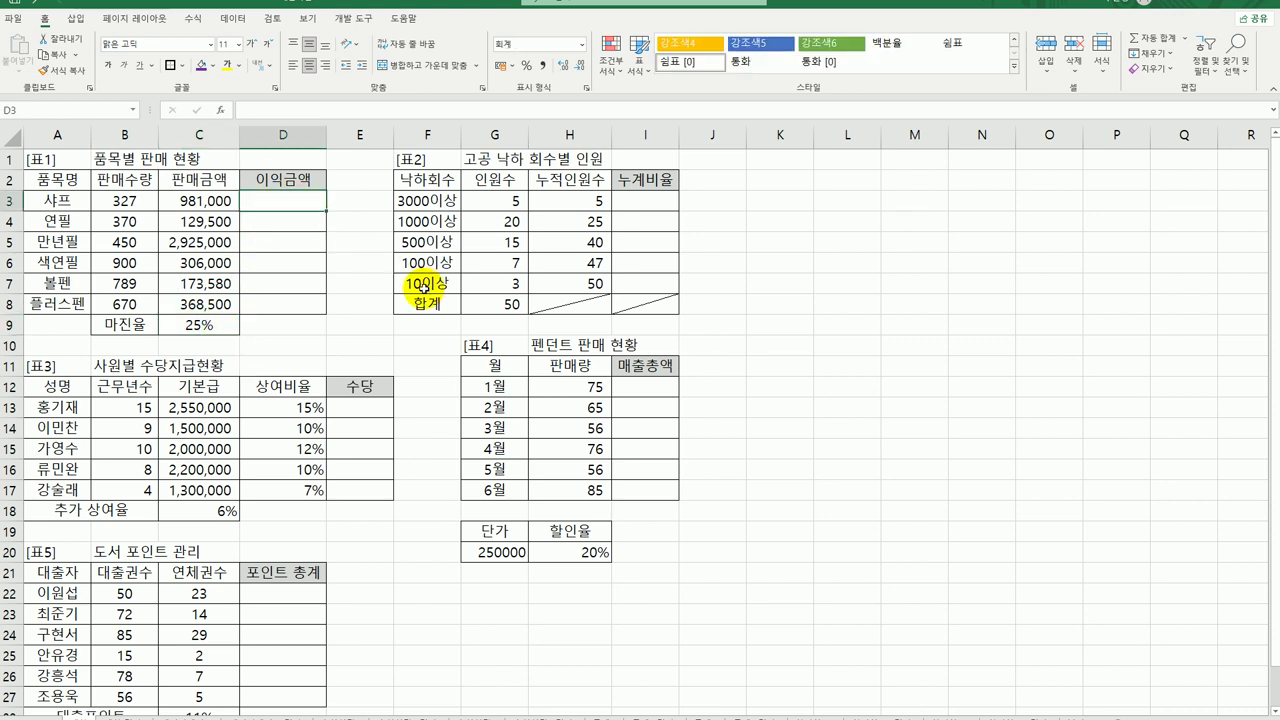
text(=)
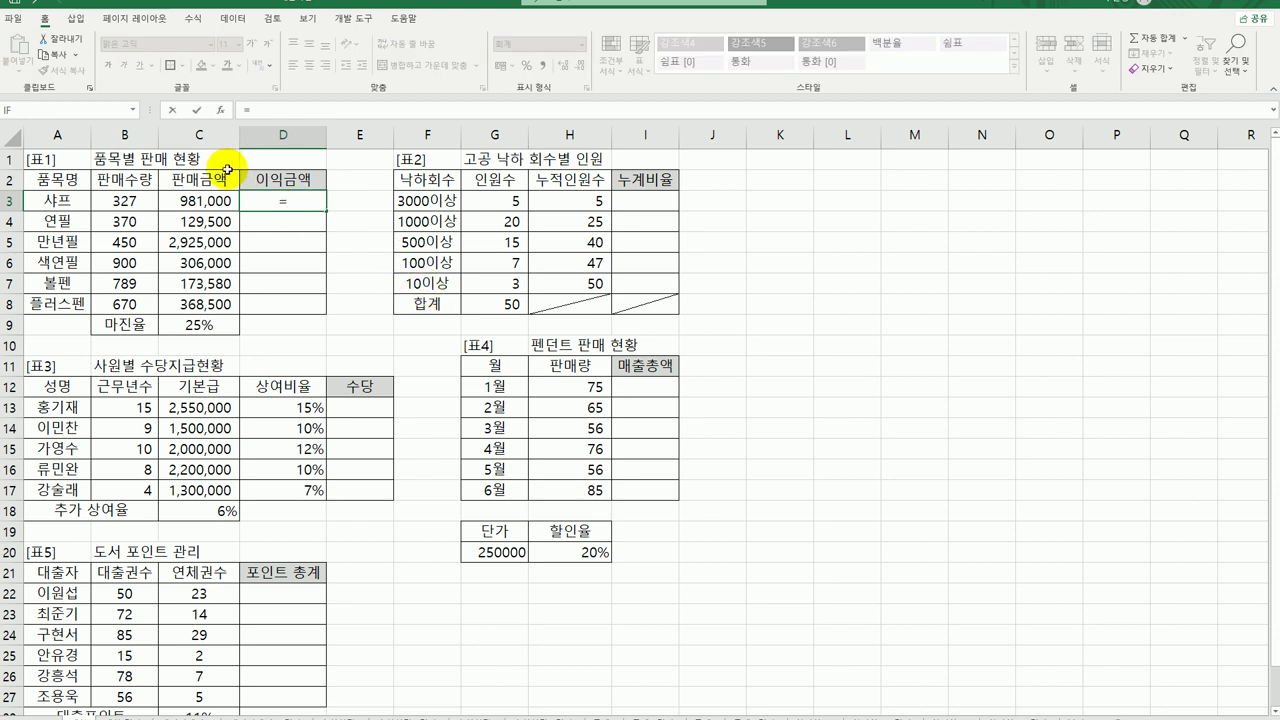
click(215, 200)
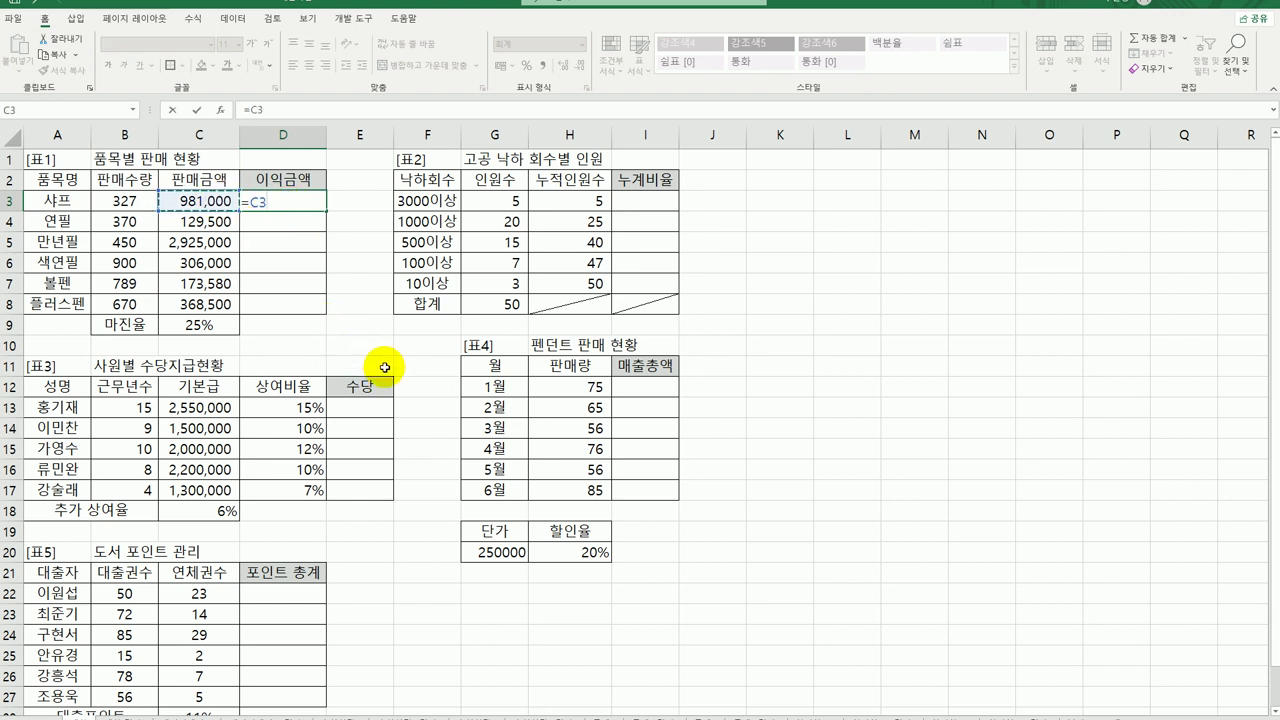
text(*)
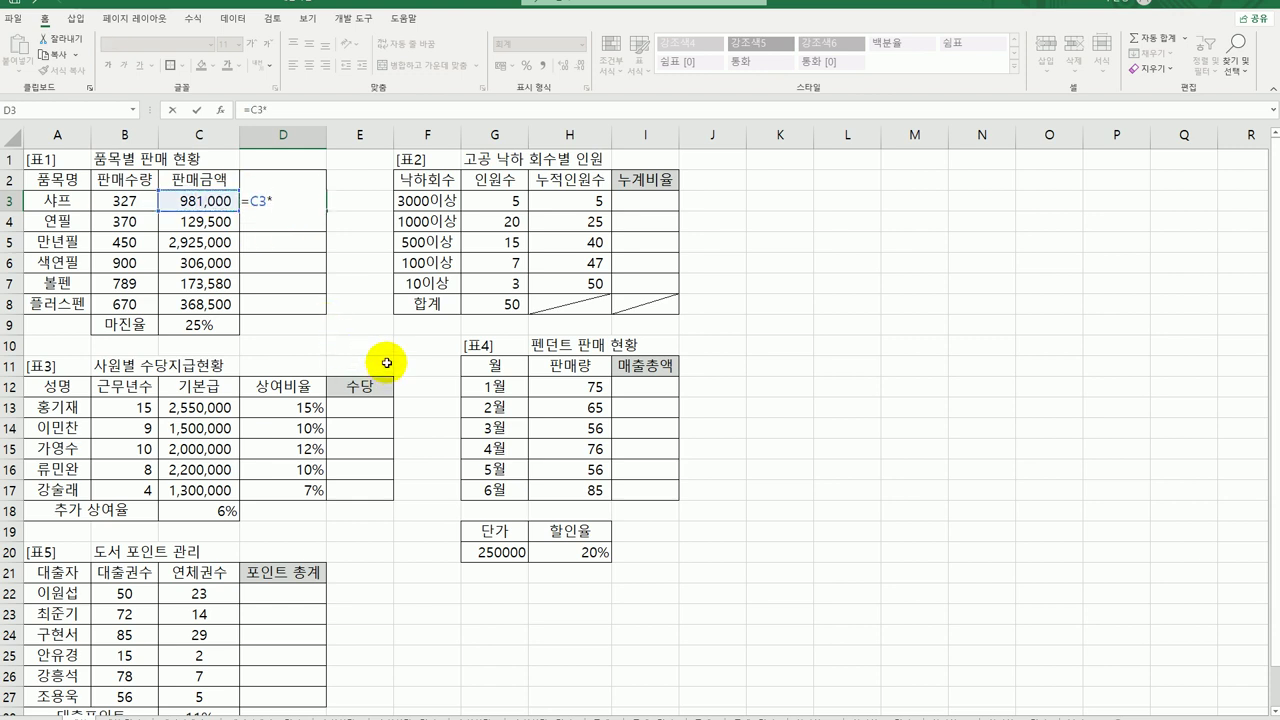
click(225, 324)
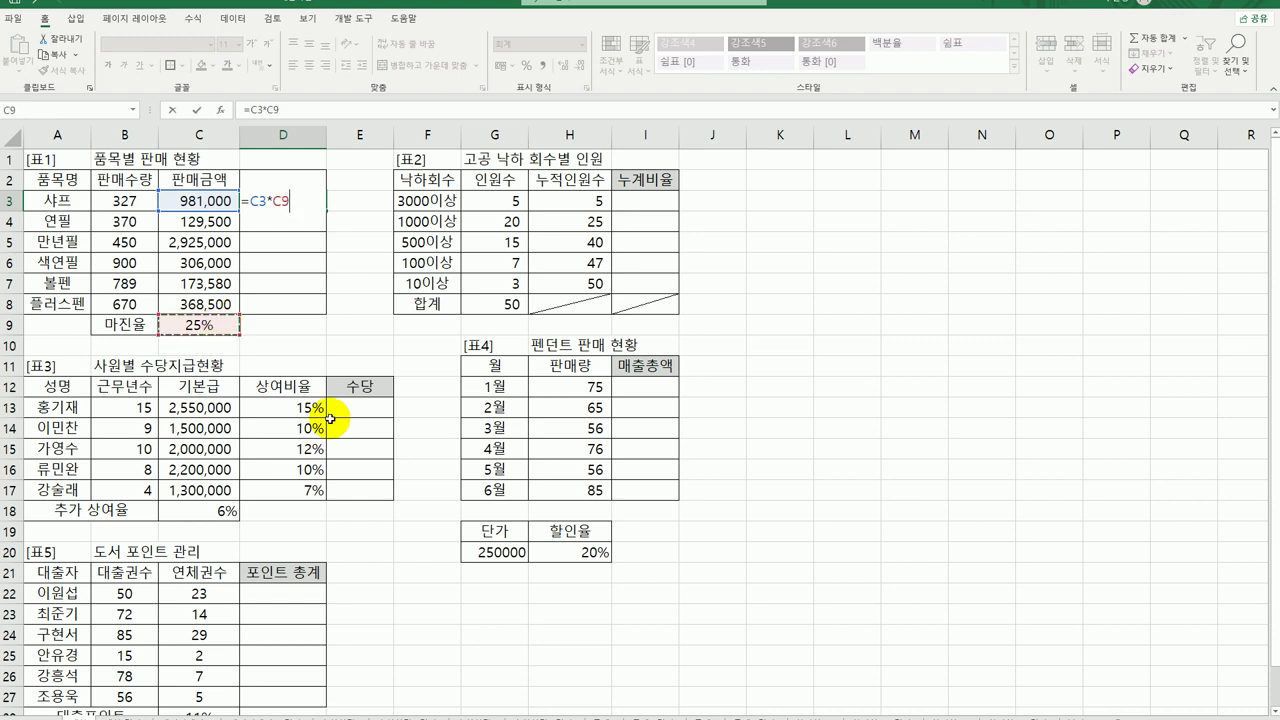
key(Return)
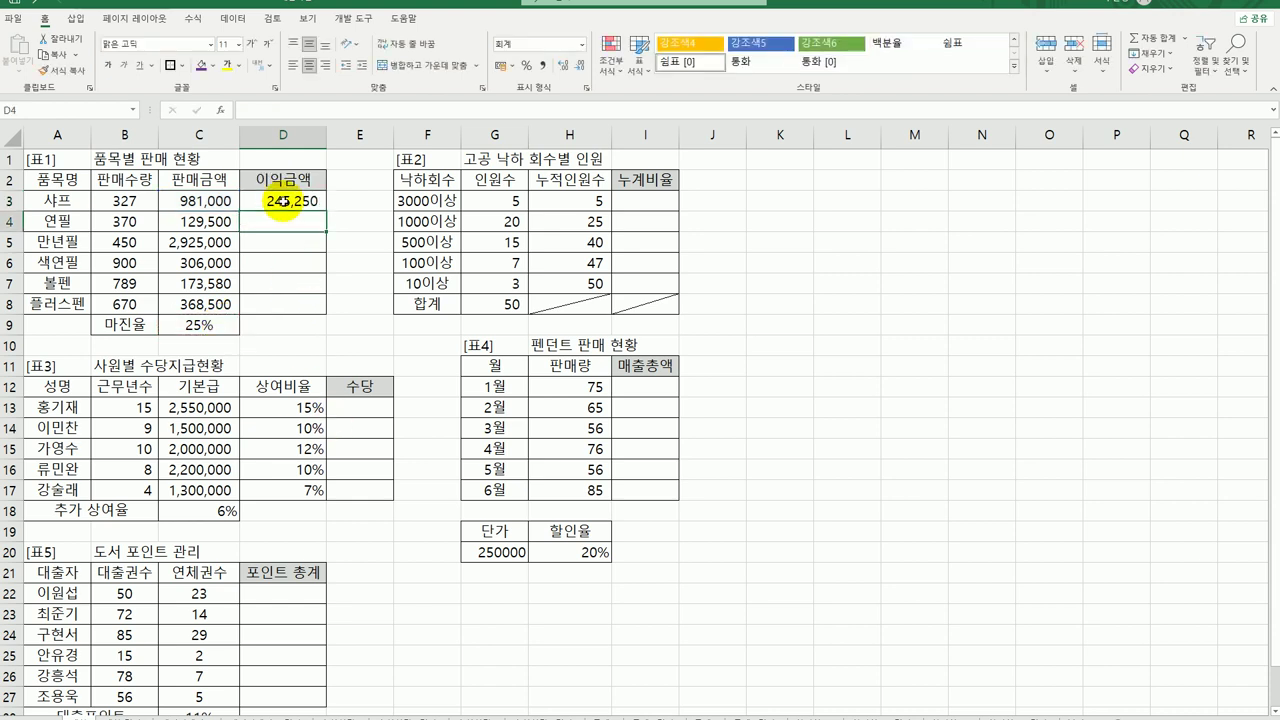
Step: Fill the D3 profit formula down through D8
click(281, 201)
drag(324, 210, 326, 306)
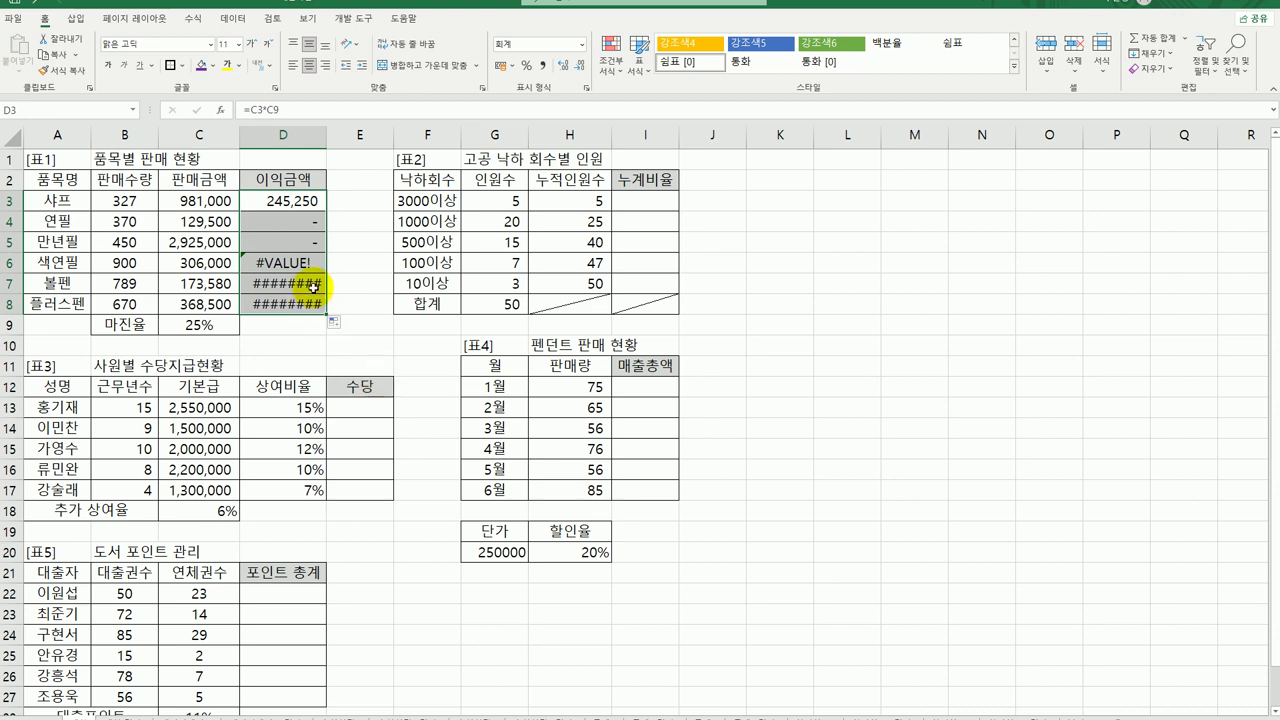
Step: Examine the cell references in the copied formulas in D4 and D6 against D3 and the margin rate in C9
click(300, 220)
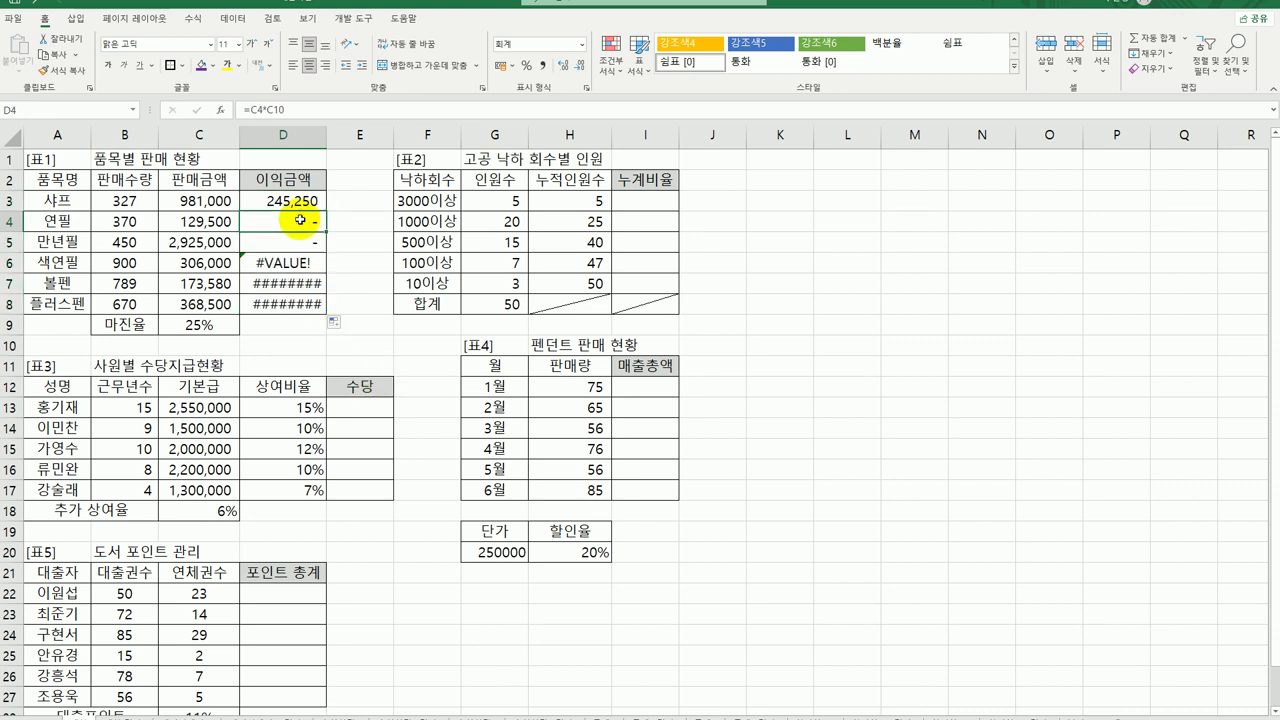
click(297, 107)
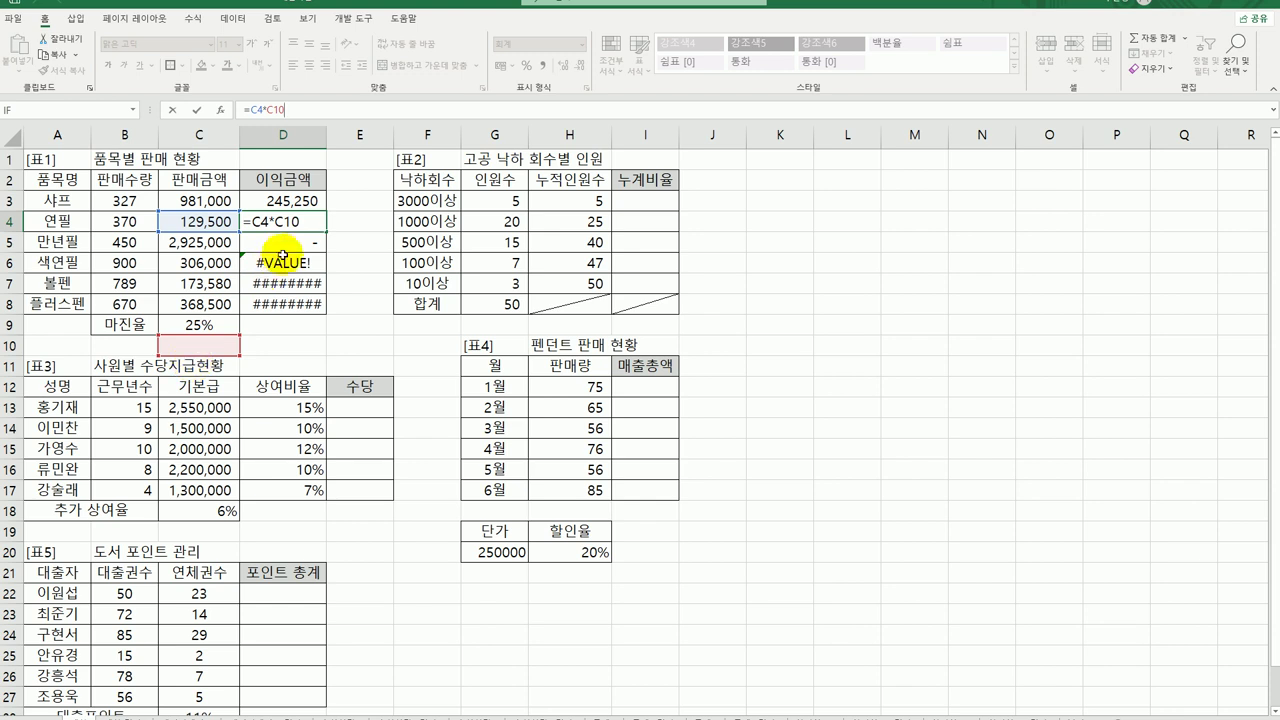
key(Return)
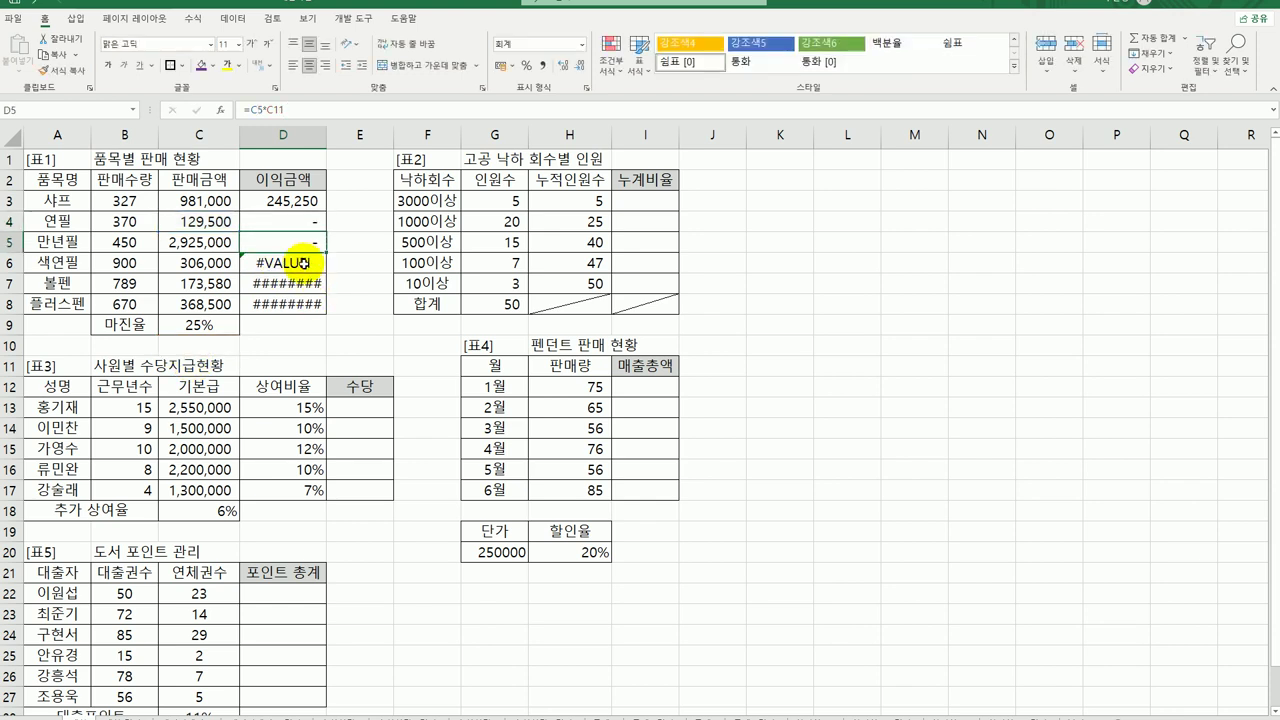
click(300, 265)
click(312, 113)
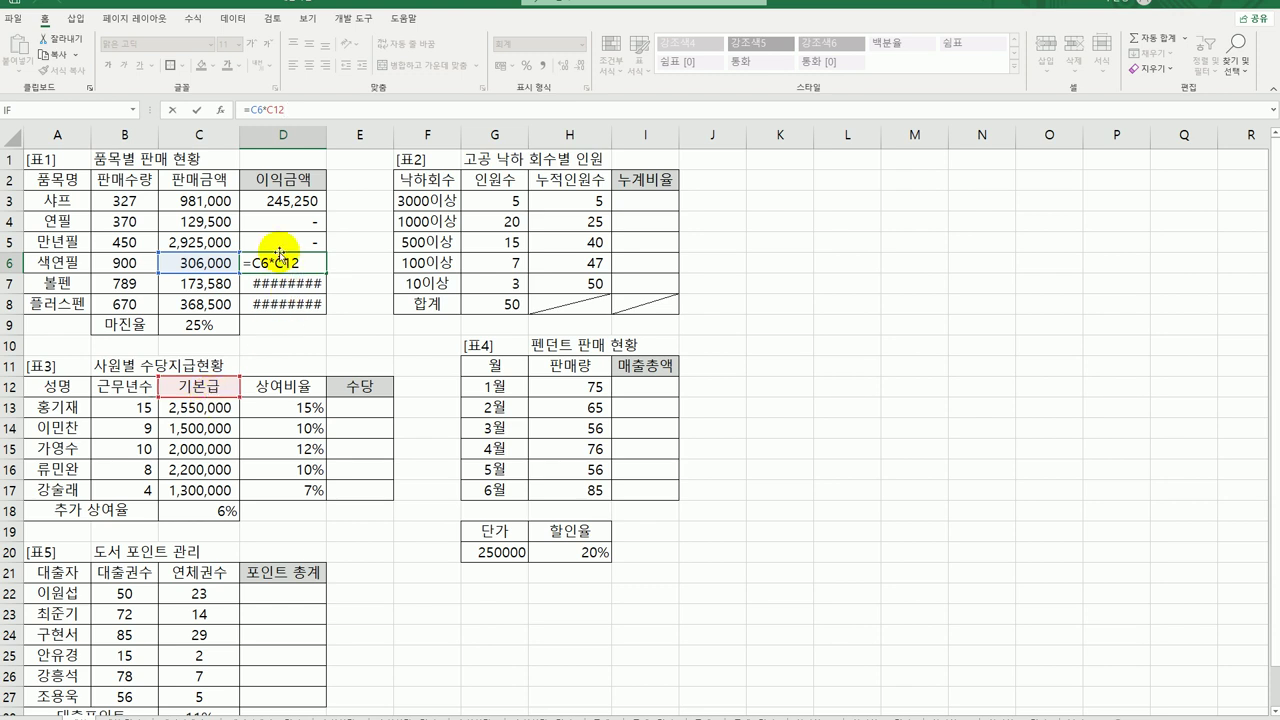
key(Return)
click(291, 197)
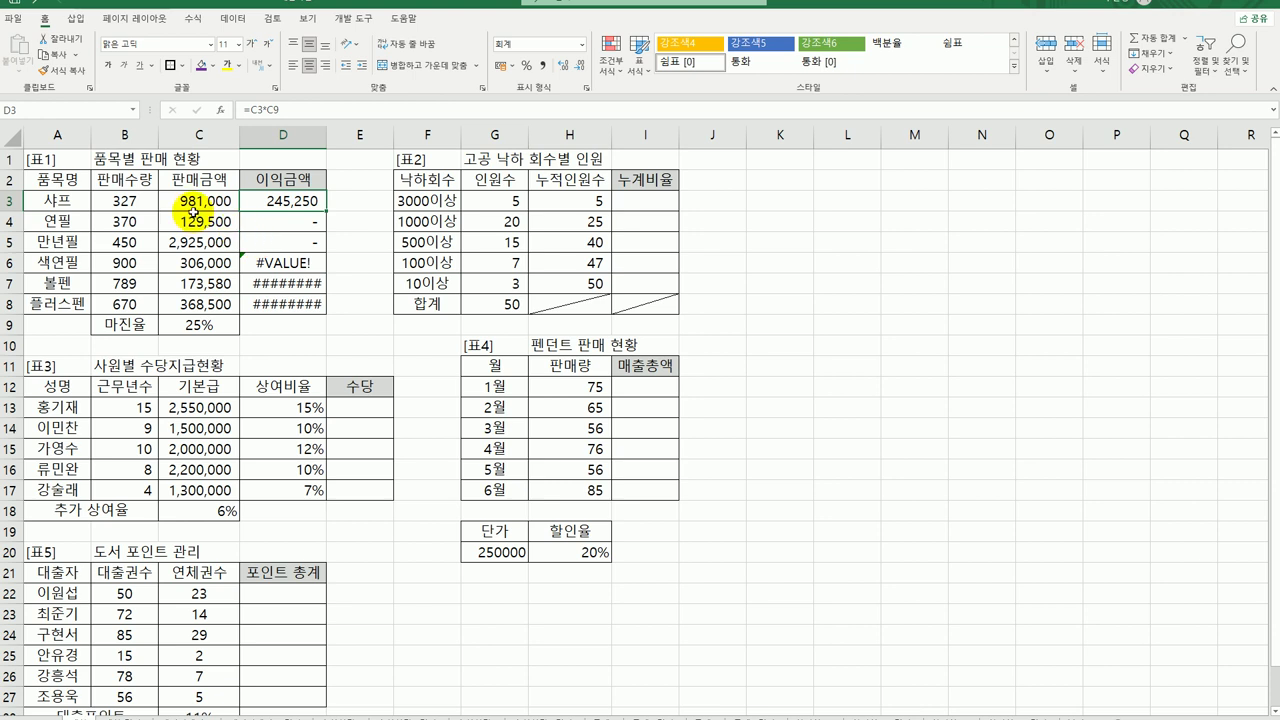
click(207, 325)
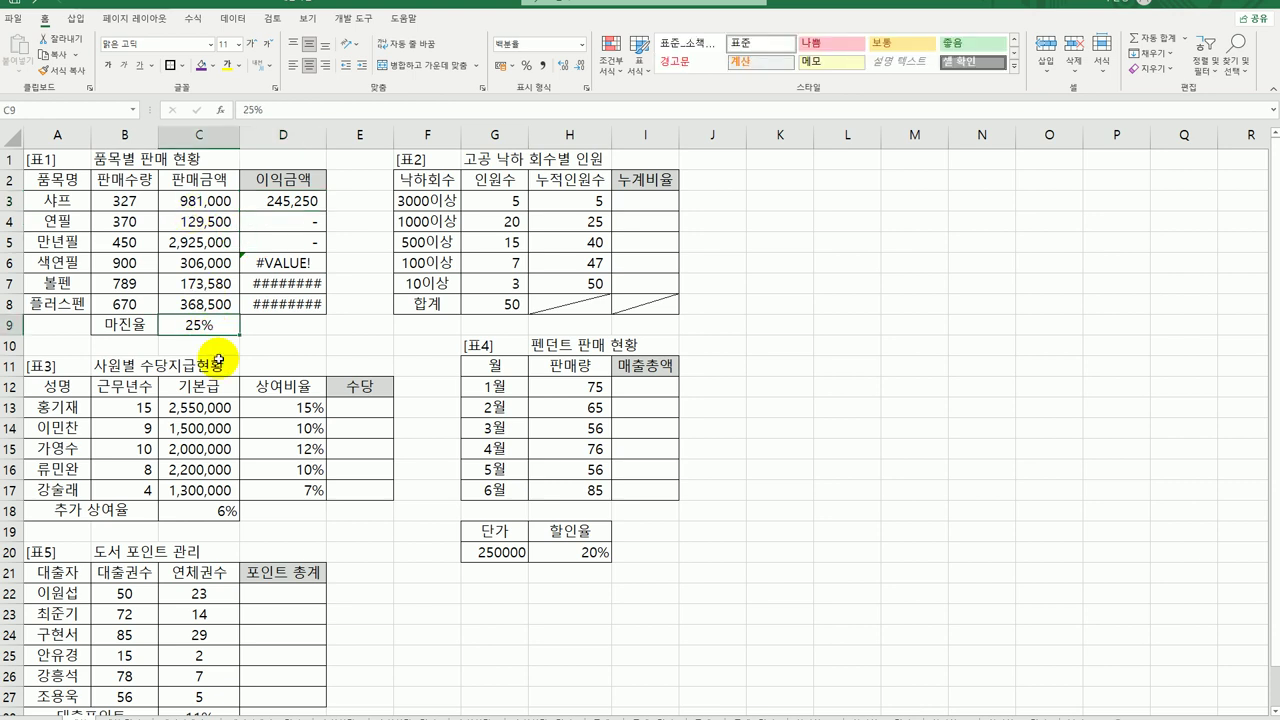
click(281, 203)
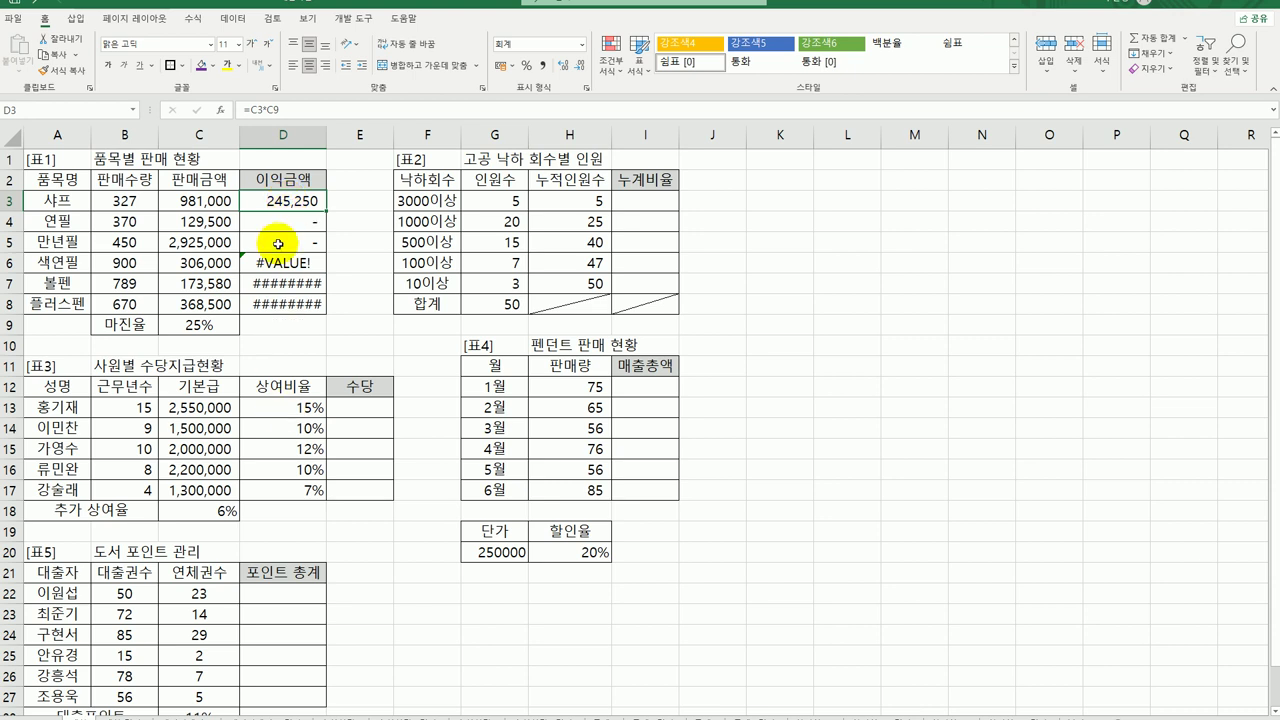
Step: Make the margin rate reference absolute in D3 as =C3*$C$9 and fill the formula down through D8
double_click(276, 201)
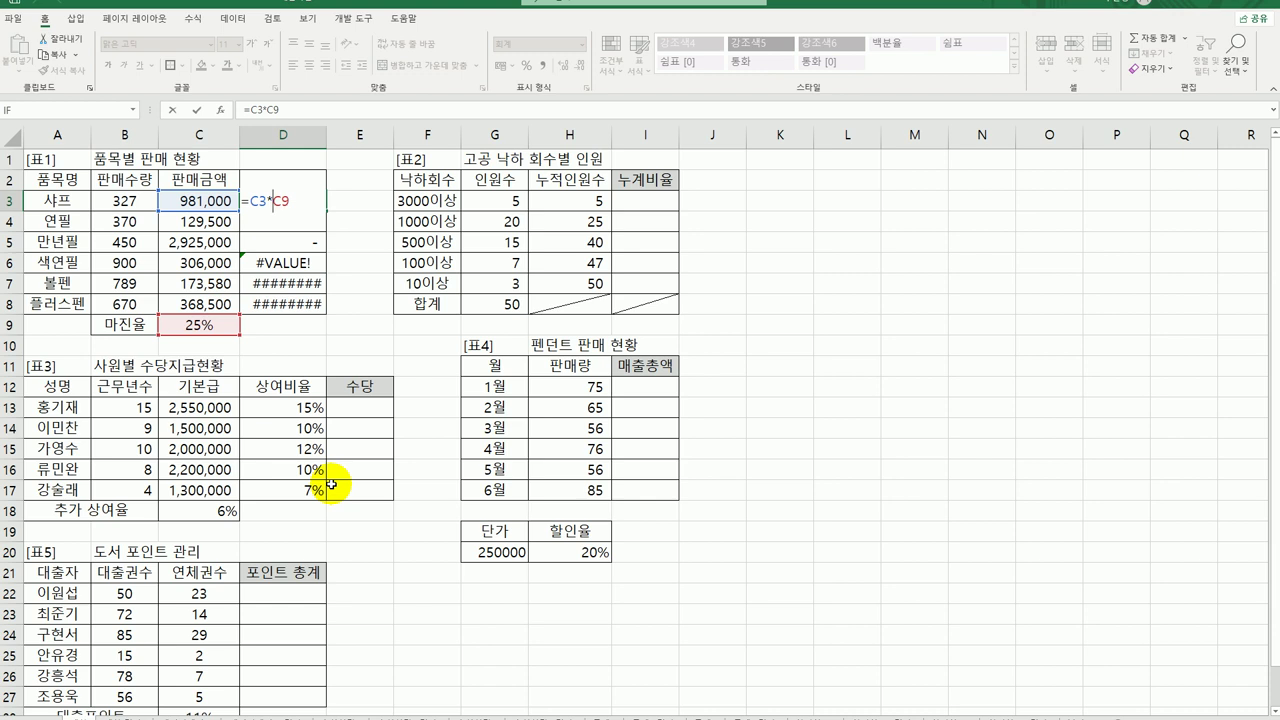
key(F4)
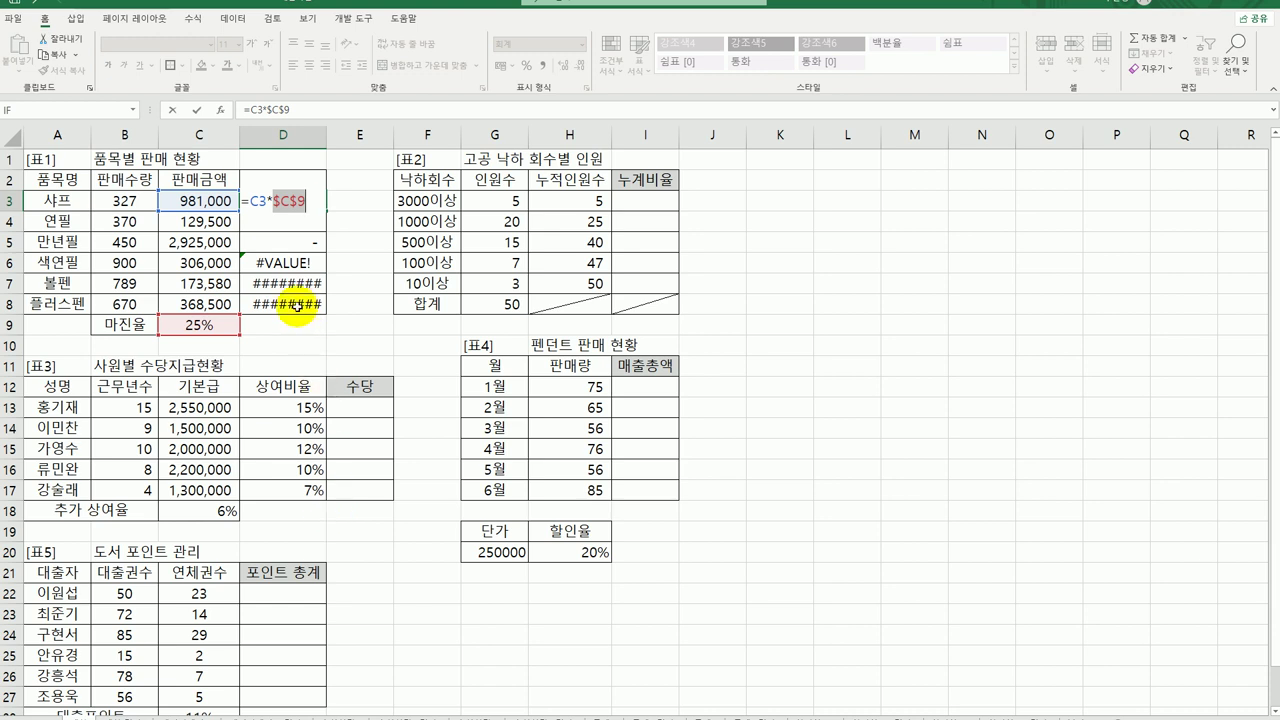
key(Right)
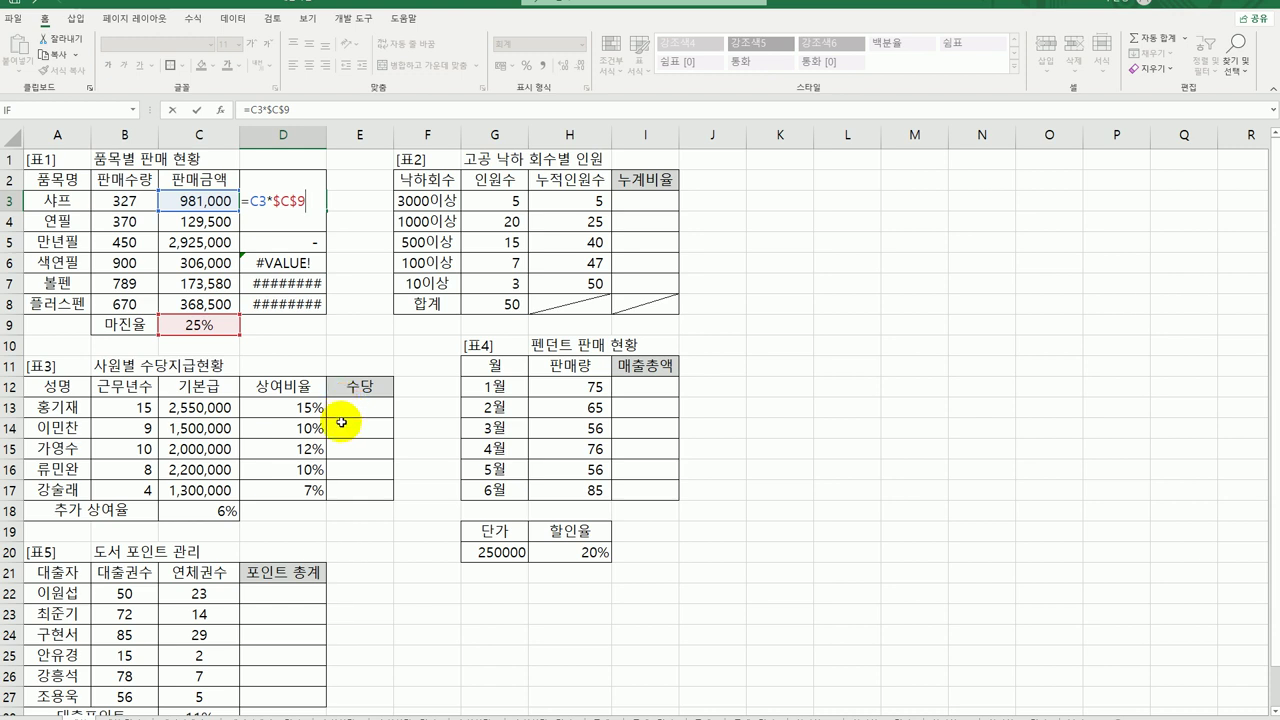
key(ctrl+Return)
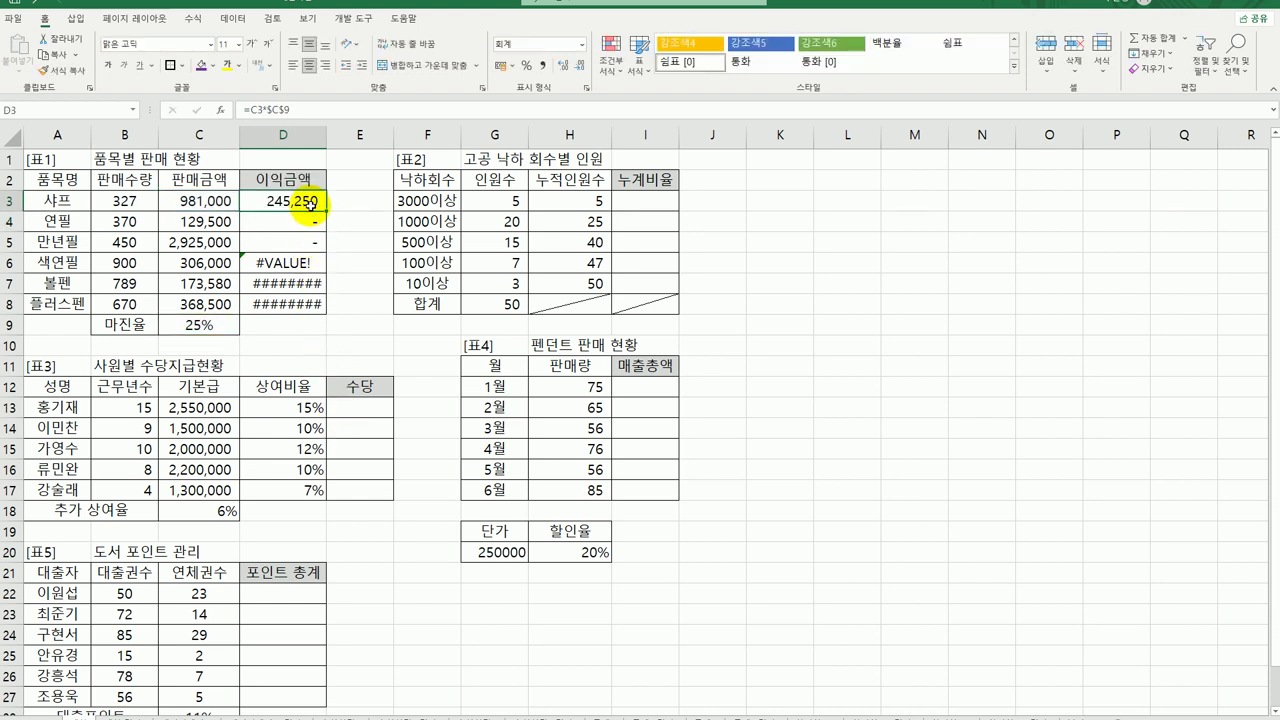
drag(328, 213, 316, 310)
click(288, 305)
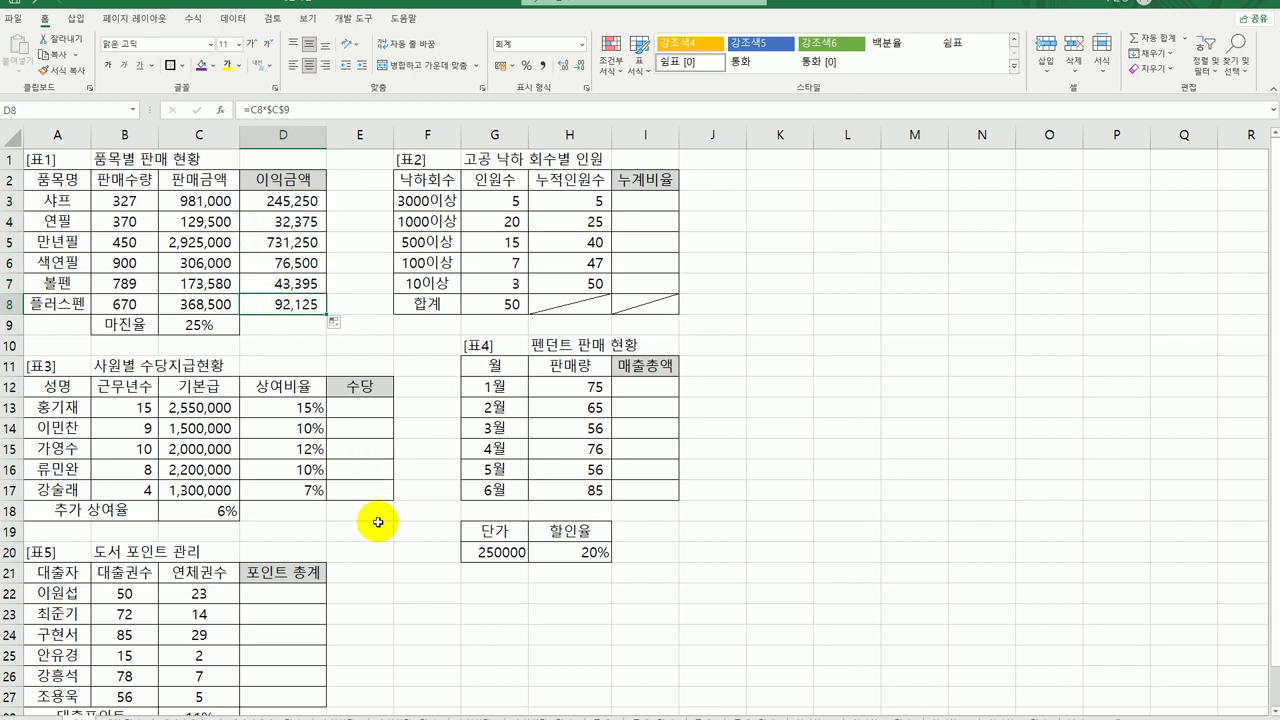
click(210, 325)
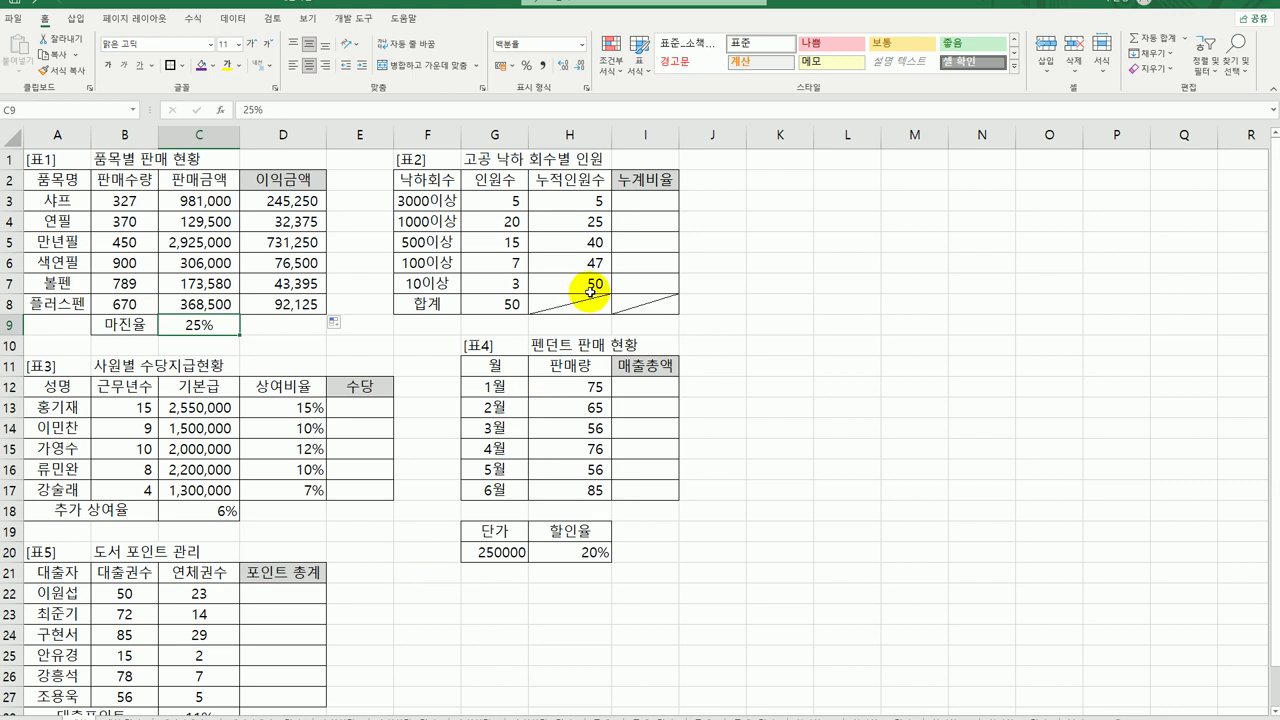
Step: Calculate 누계비율 in I3 of 표2 with =H3/$G$8 and fill the formula down through I7
click(628, 202)
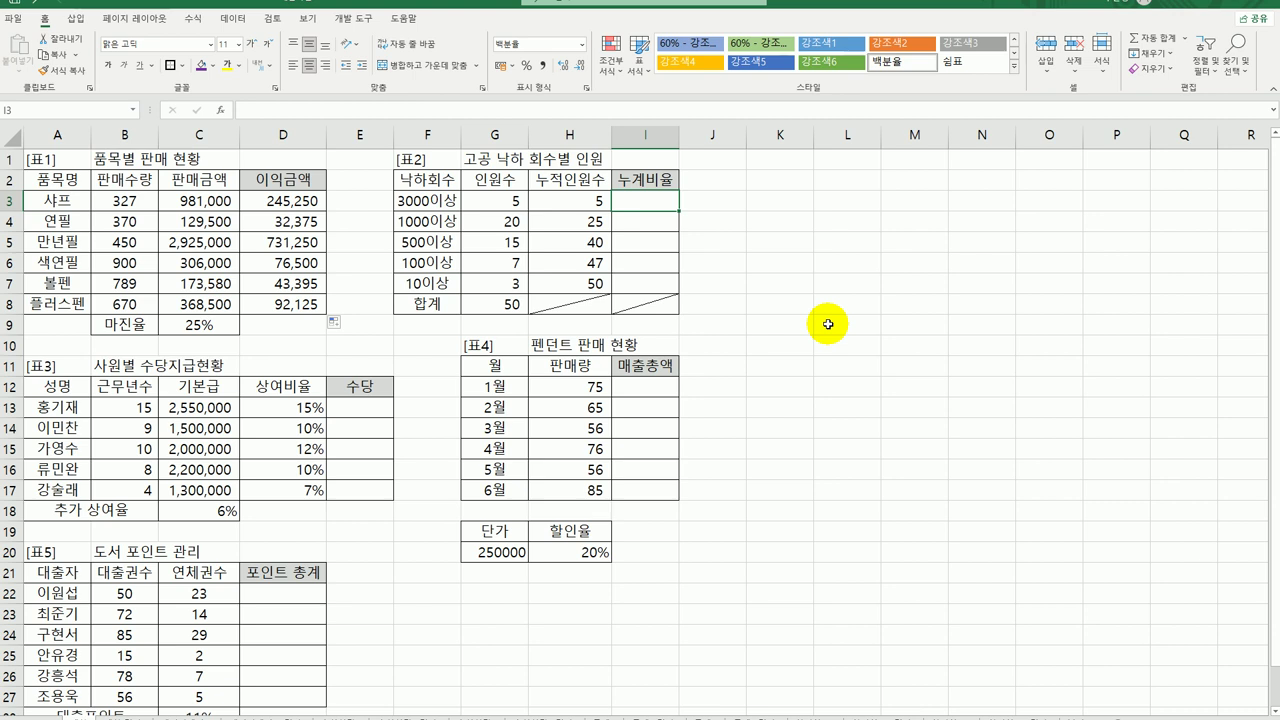
click(592, 201)
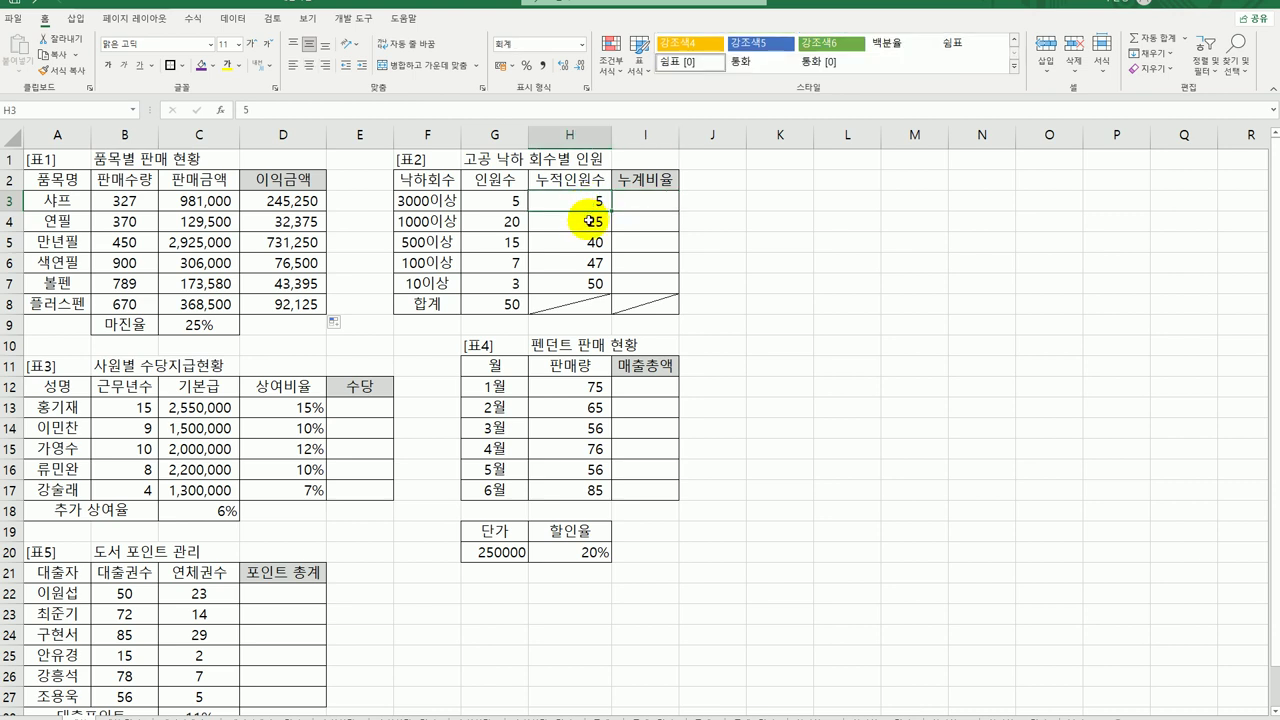
click(642, 203)
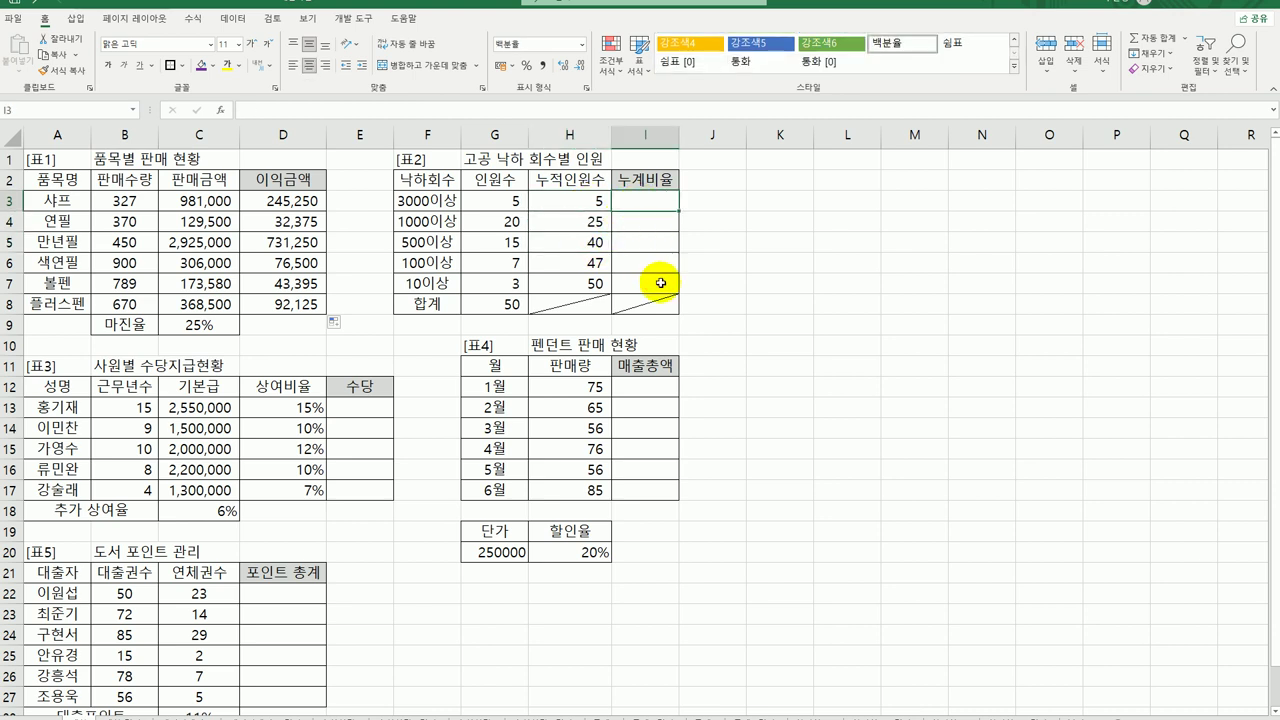
click(482, 302)
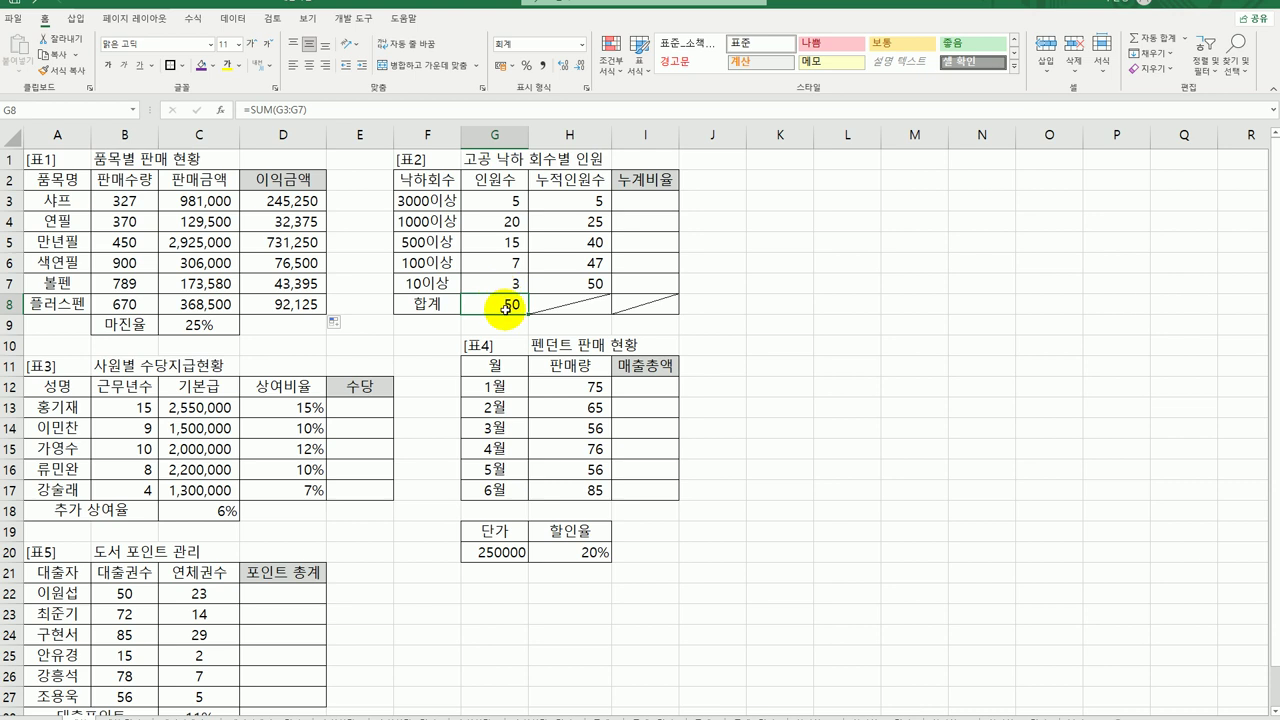
click(634, 202)
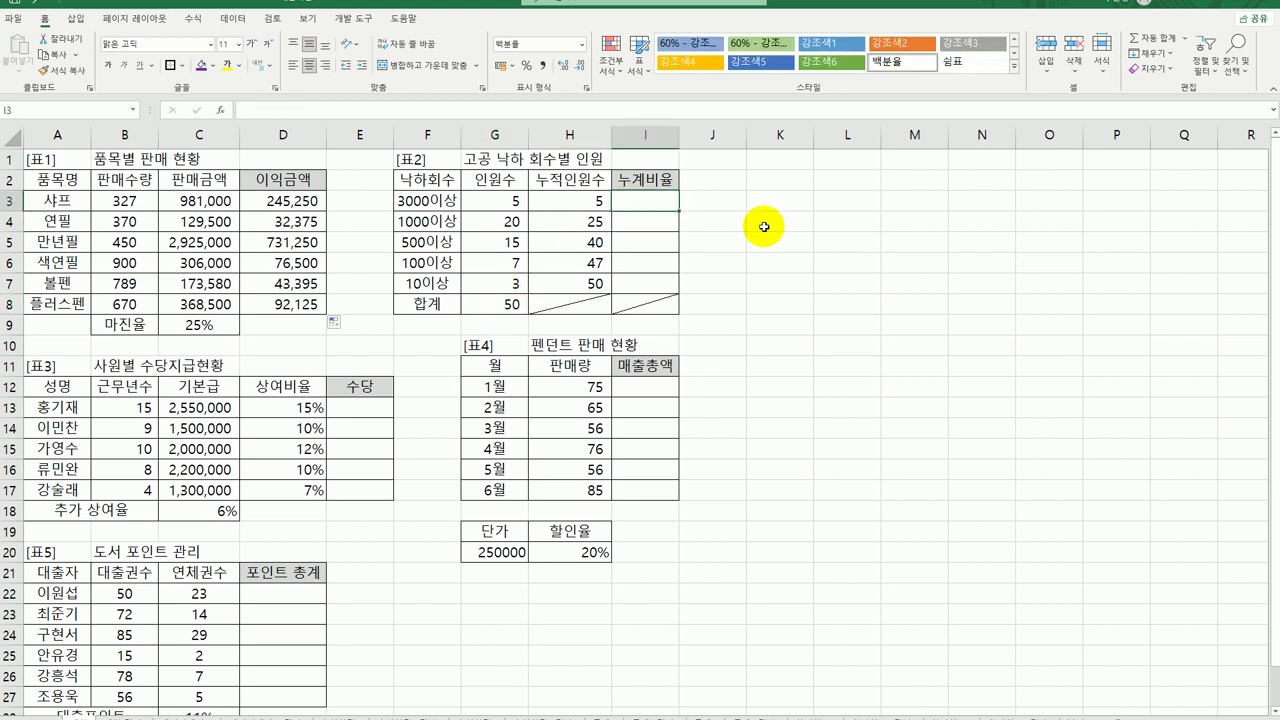
text(=)
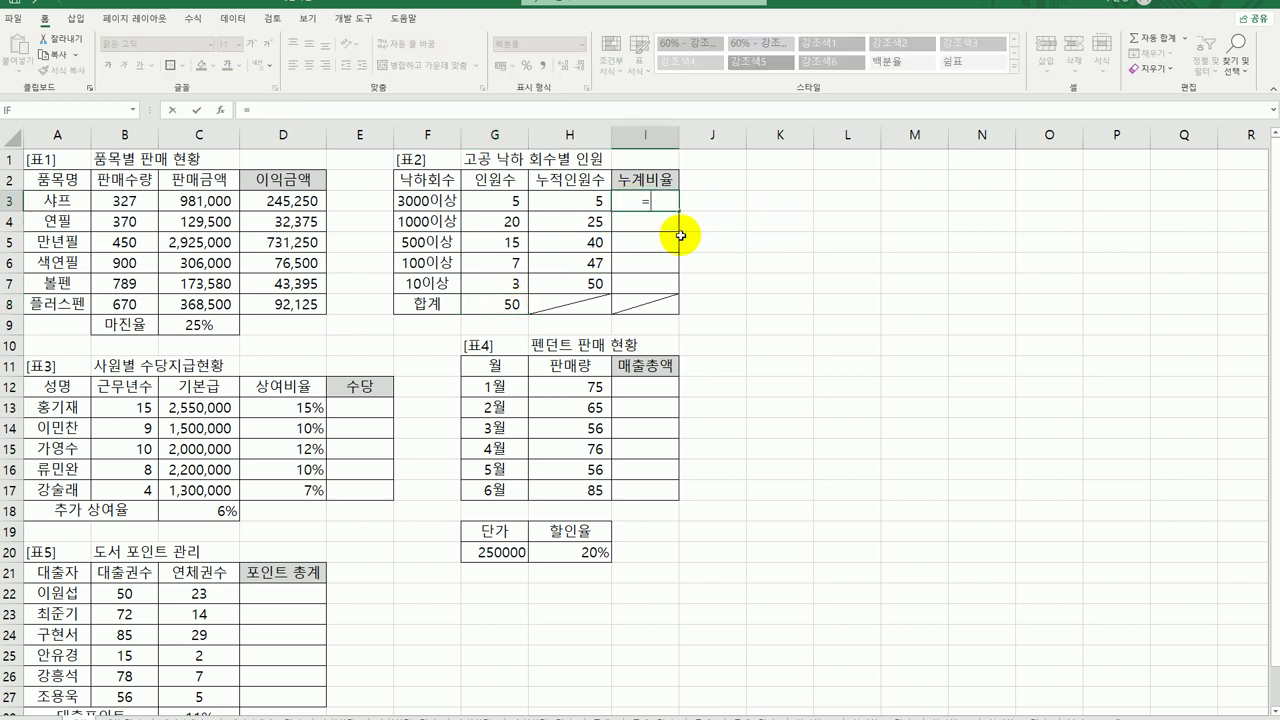
click(577, 202)
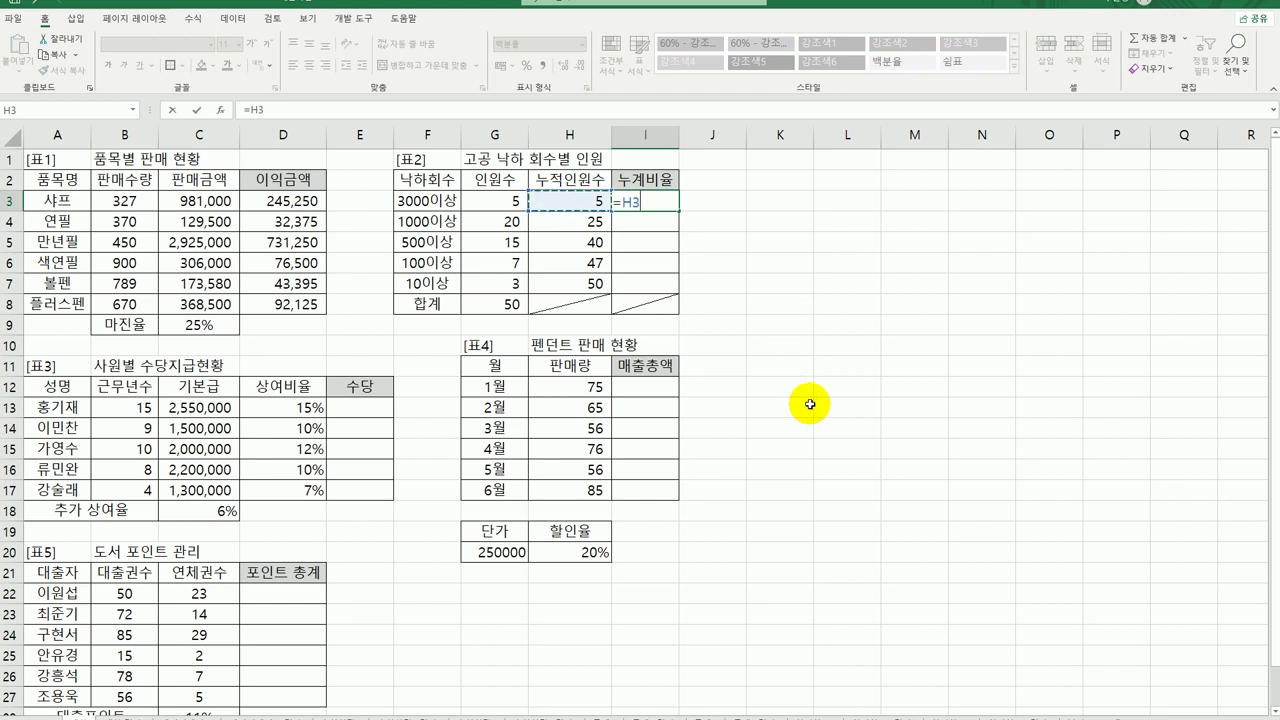
text(/)
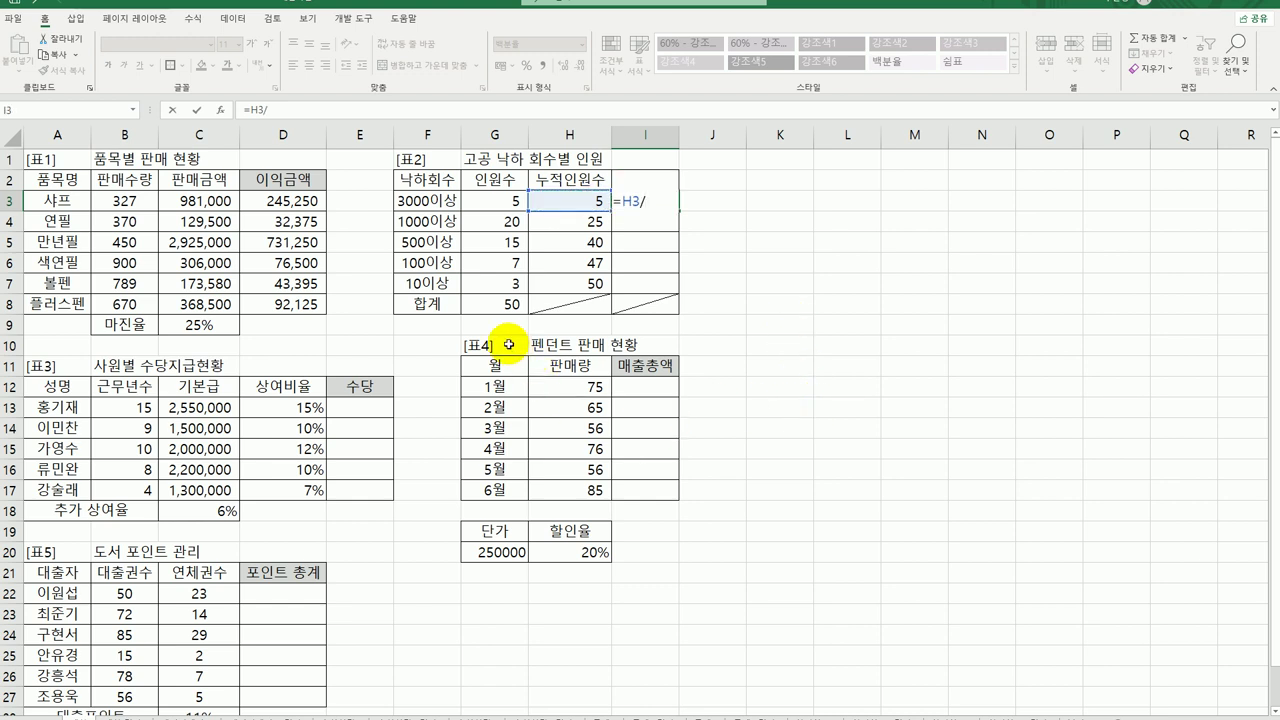
click(505, 304)
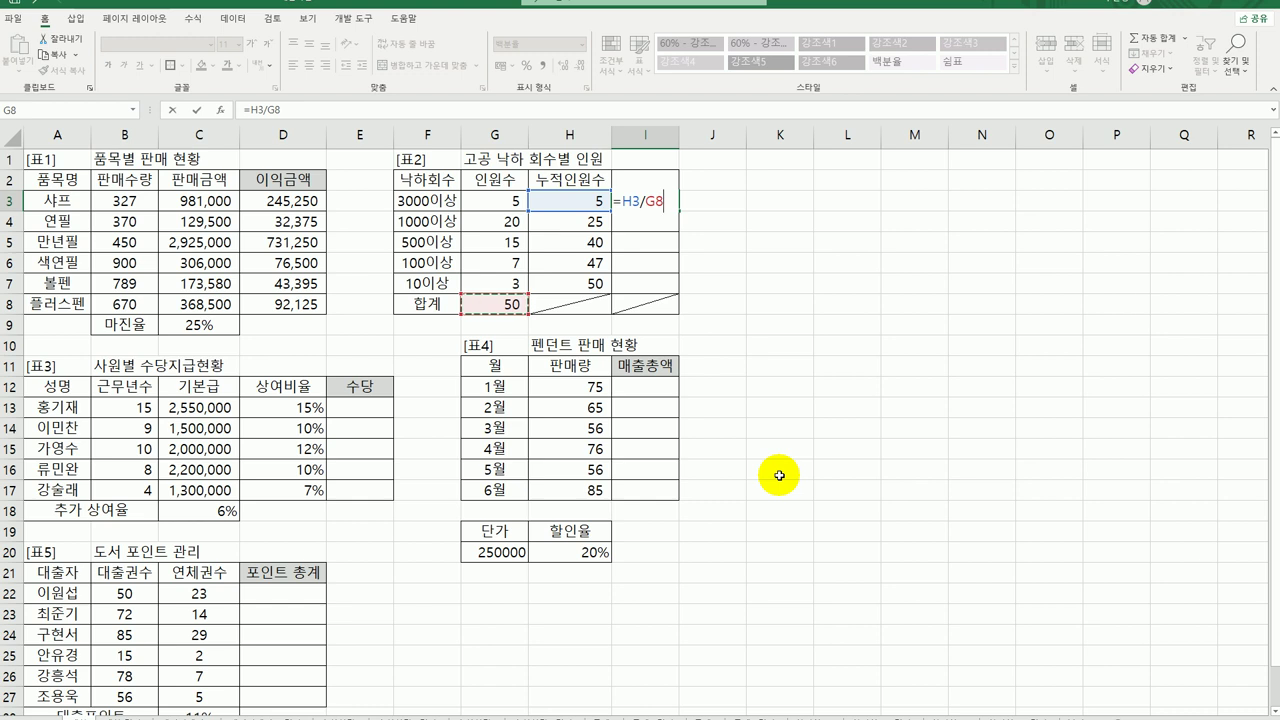
key(F4)
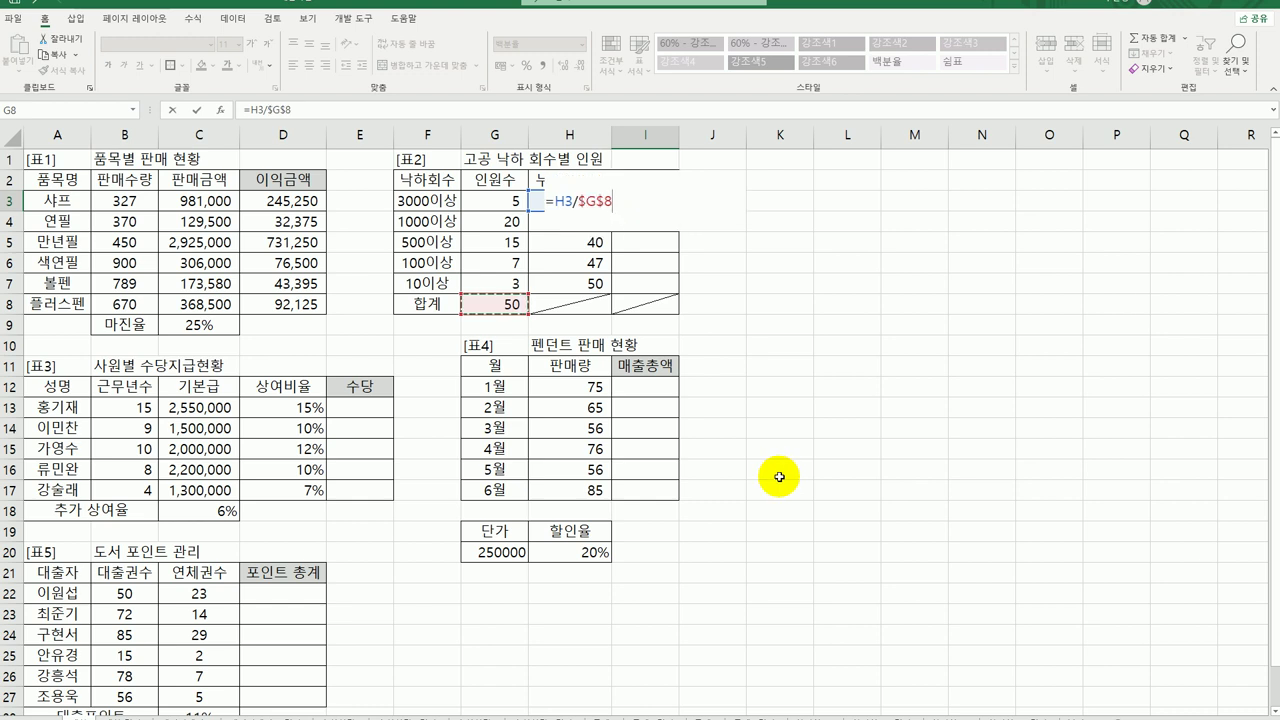
key(ctrl+Return)
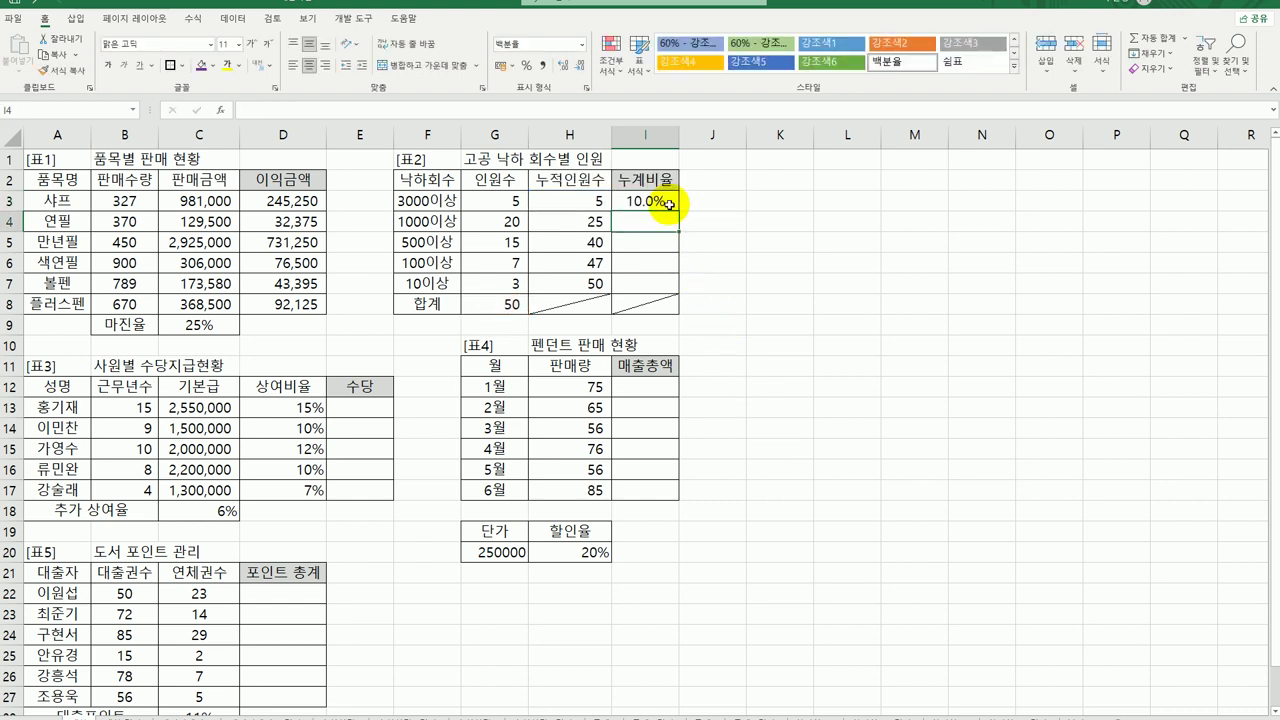
drag(681, 213, 680, 288)
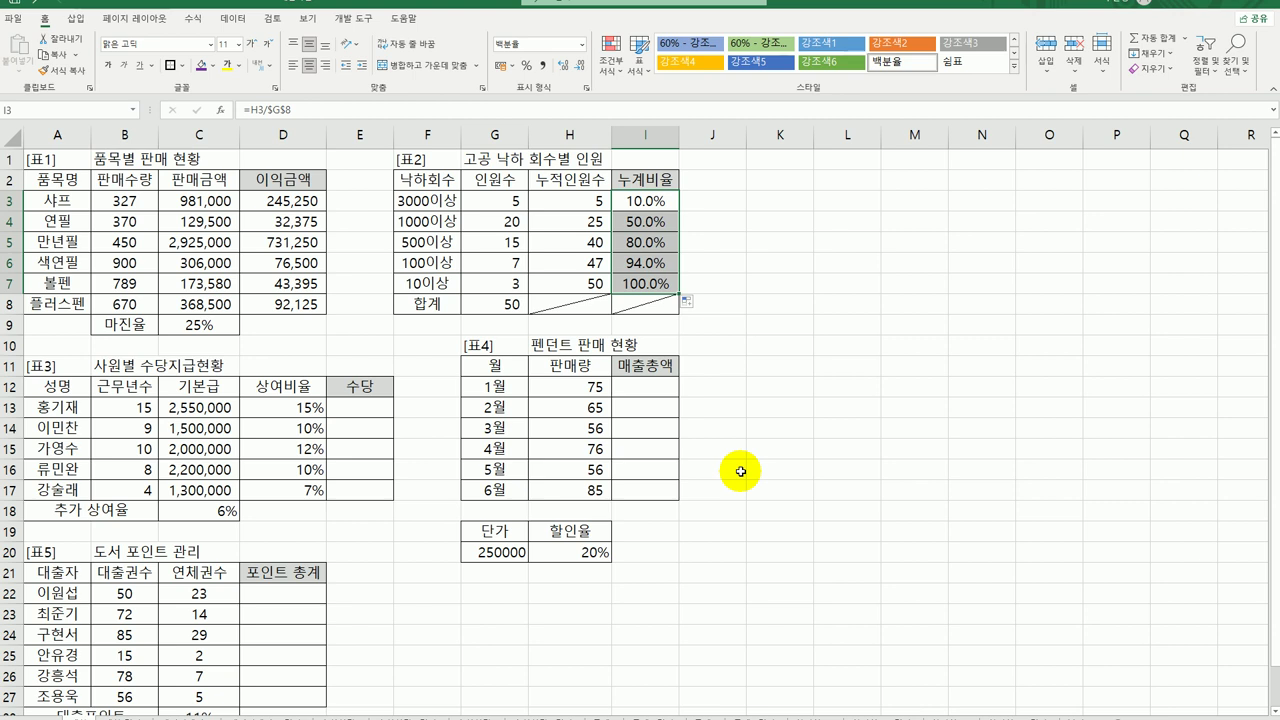
Step: Calculate 수당 in E13 of 표3 with =C13+C13*(D13+$C$18) and fill the formula down through E17
click(388, 412)
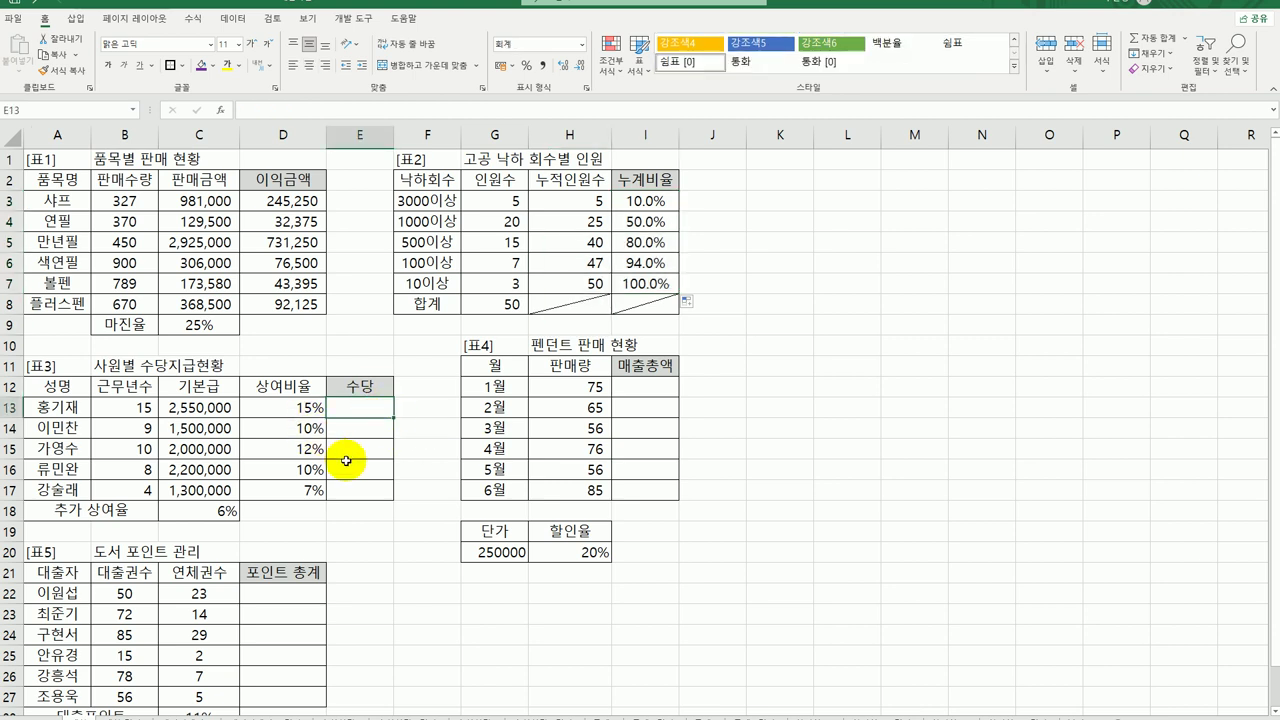
text(=)
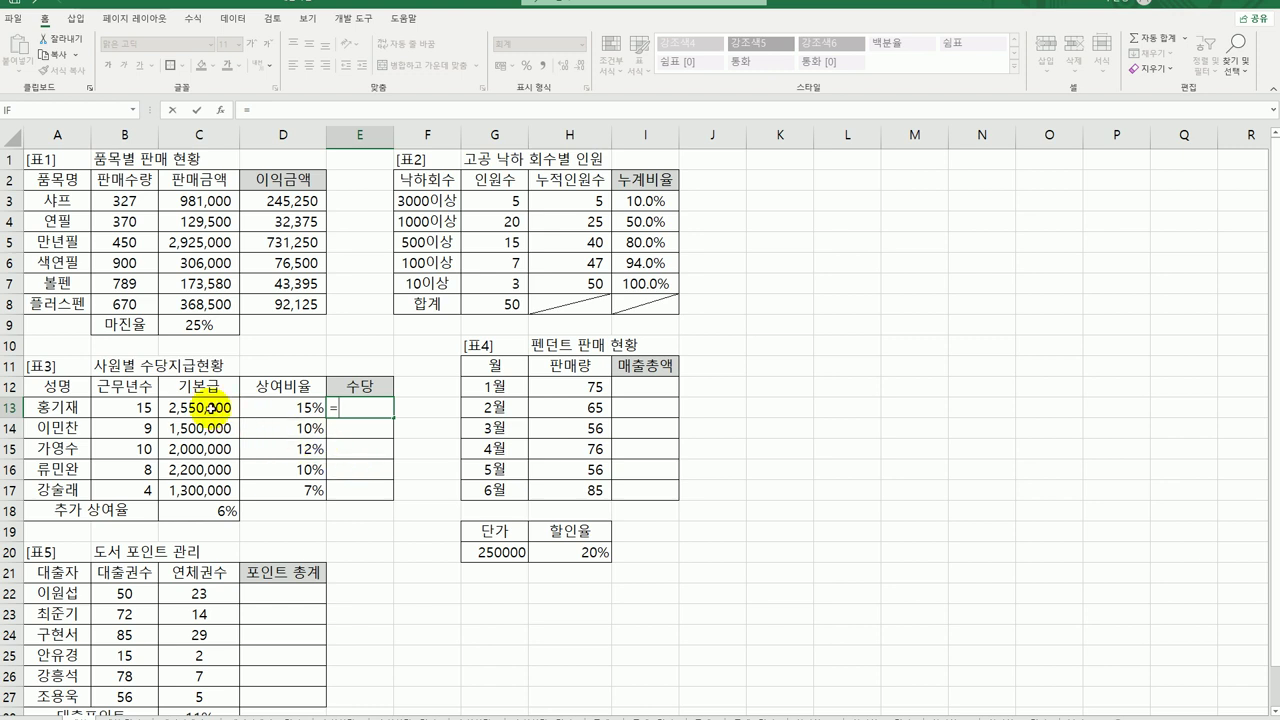
click(211, 407)
text(+)
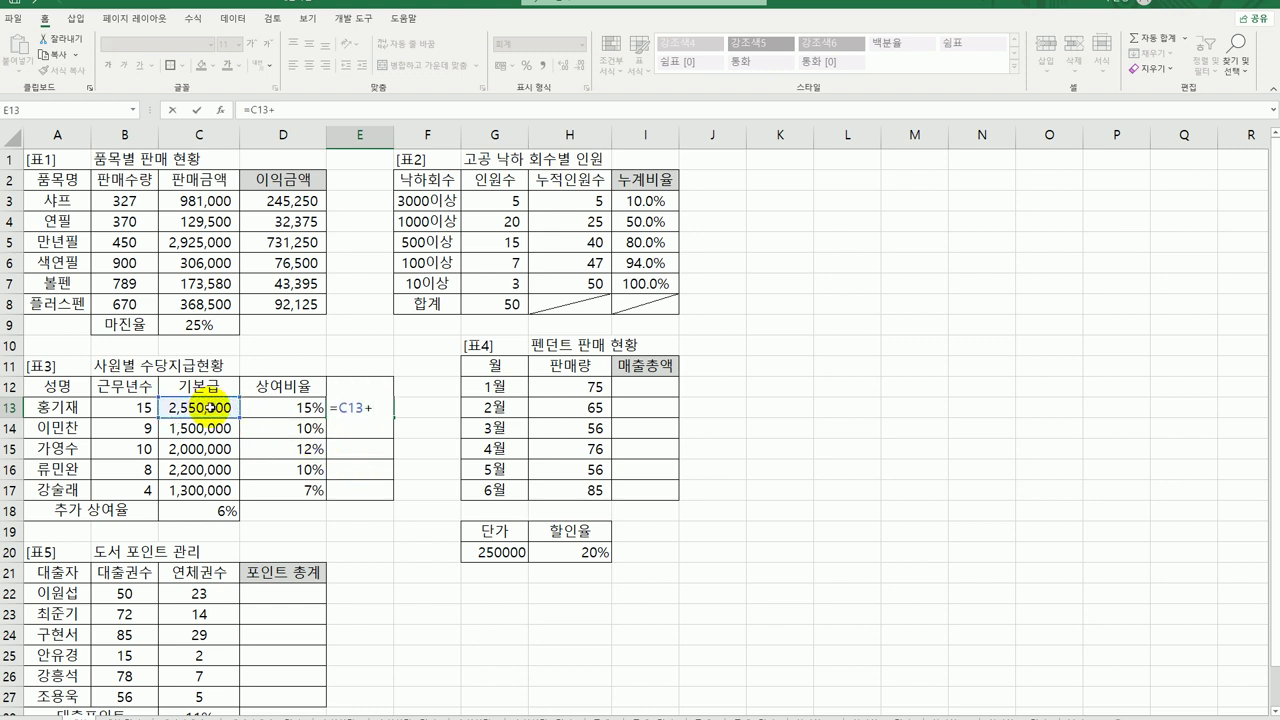
click(211, 407)
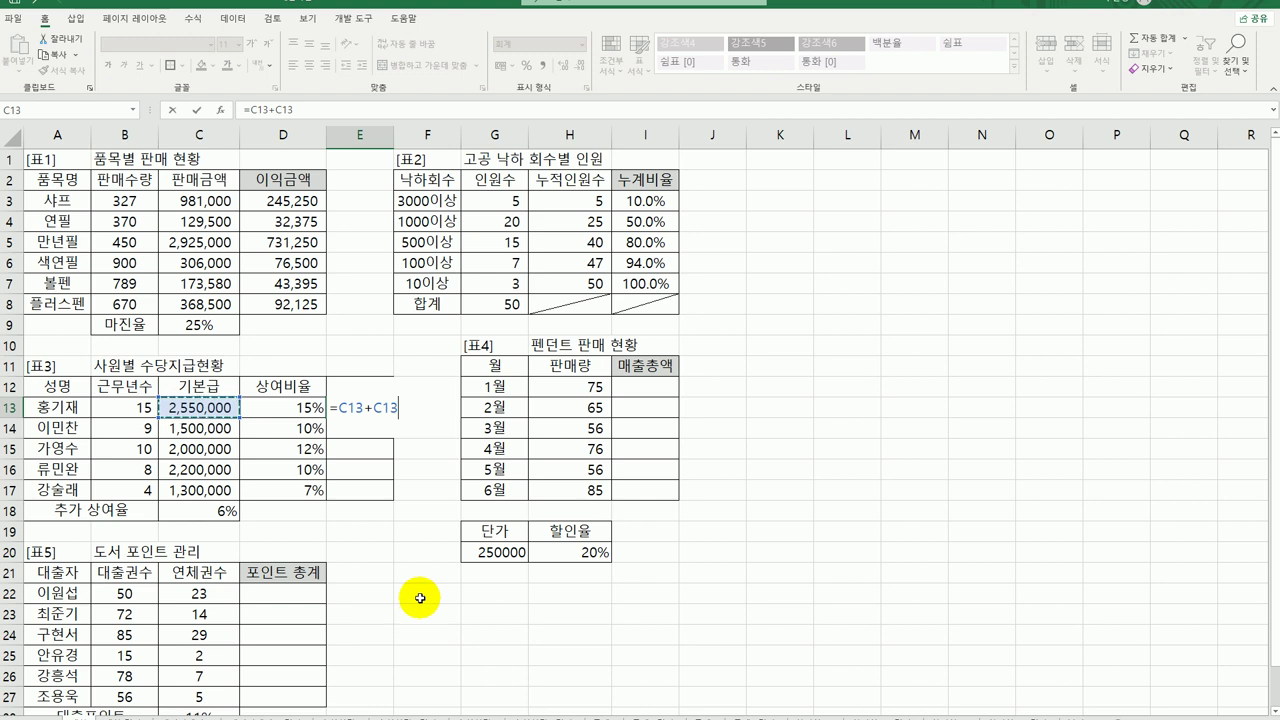
text(*()
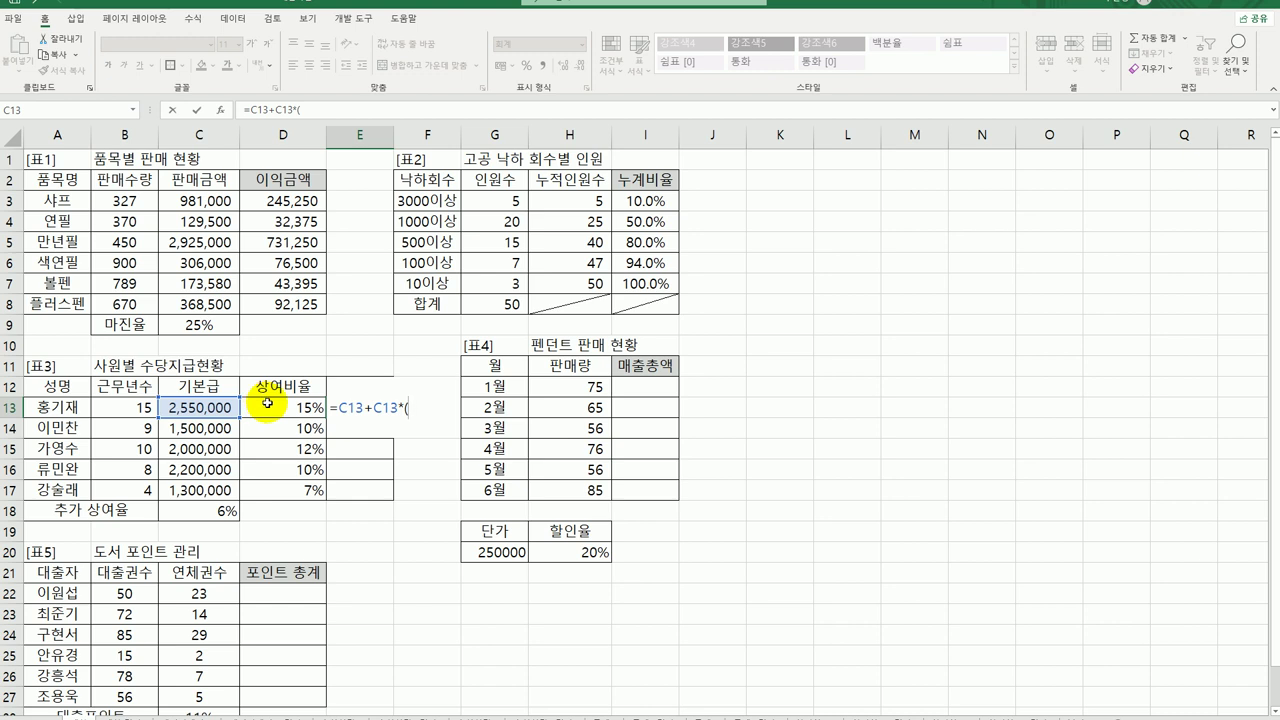
click(266, 406)
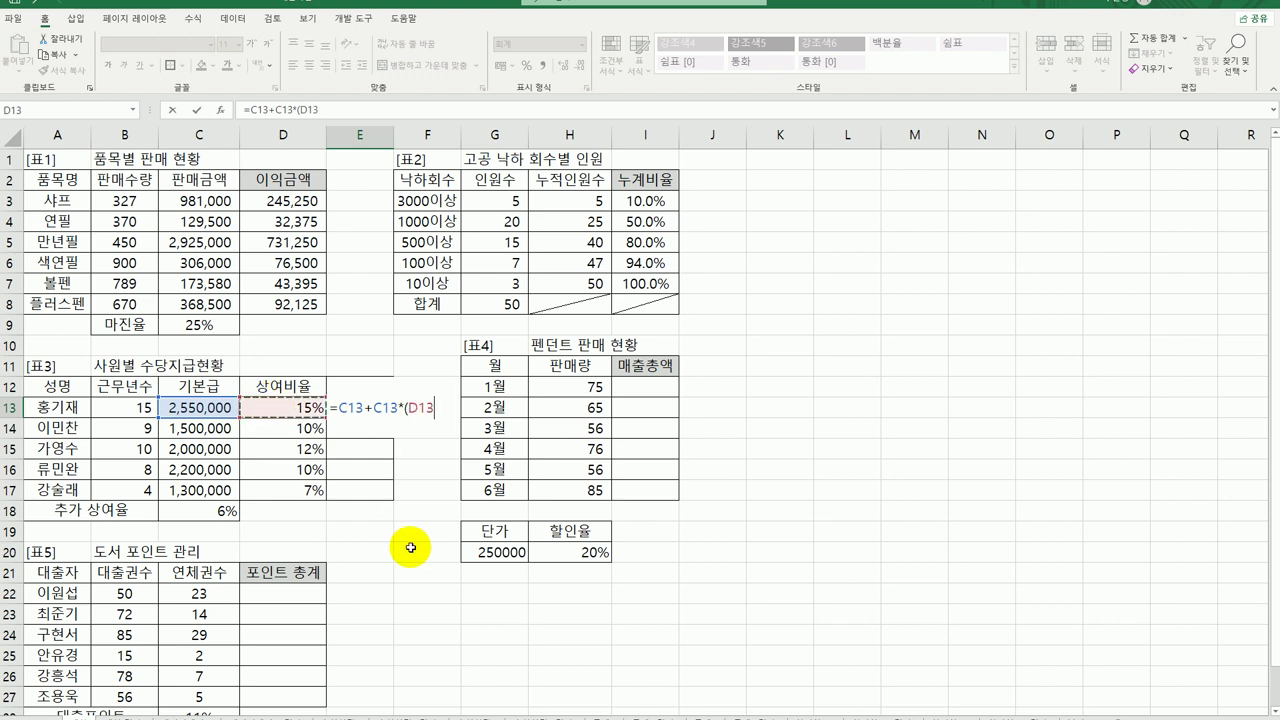
text(+)
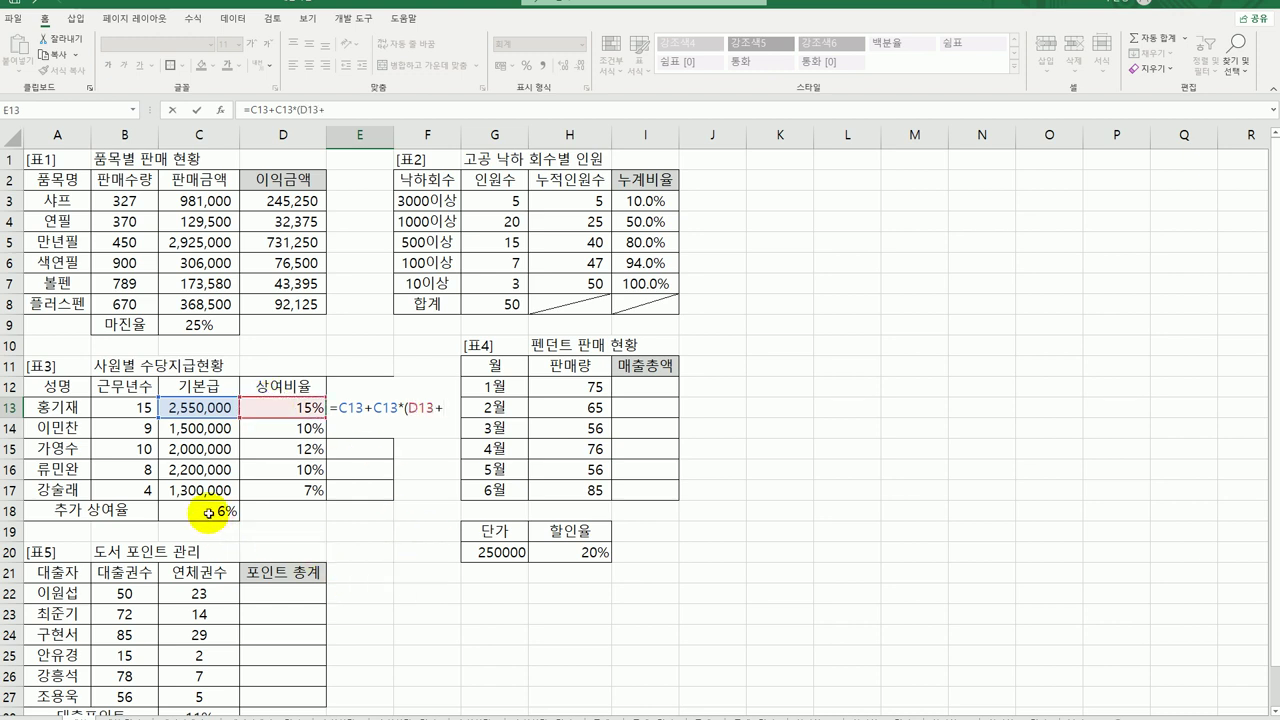
click(208, 513)
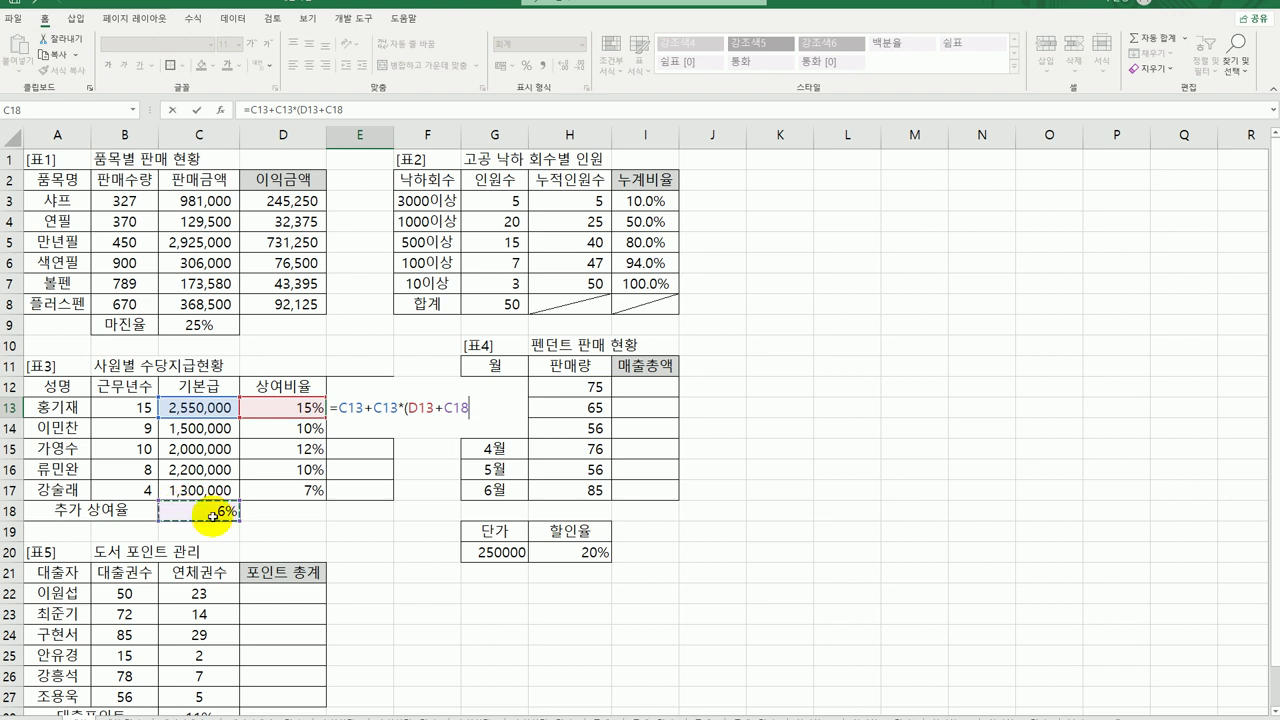
key(F4)
text())
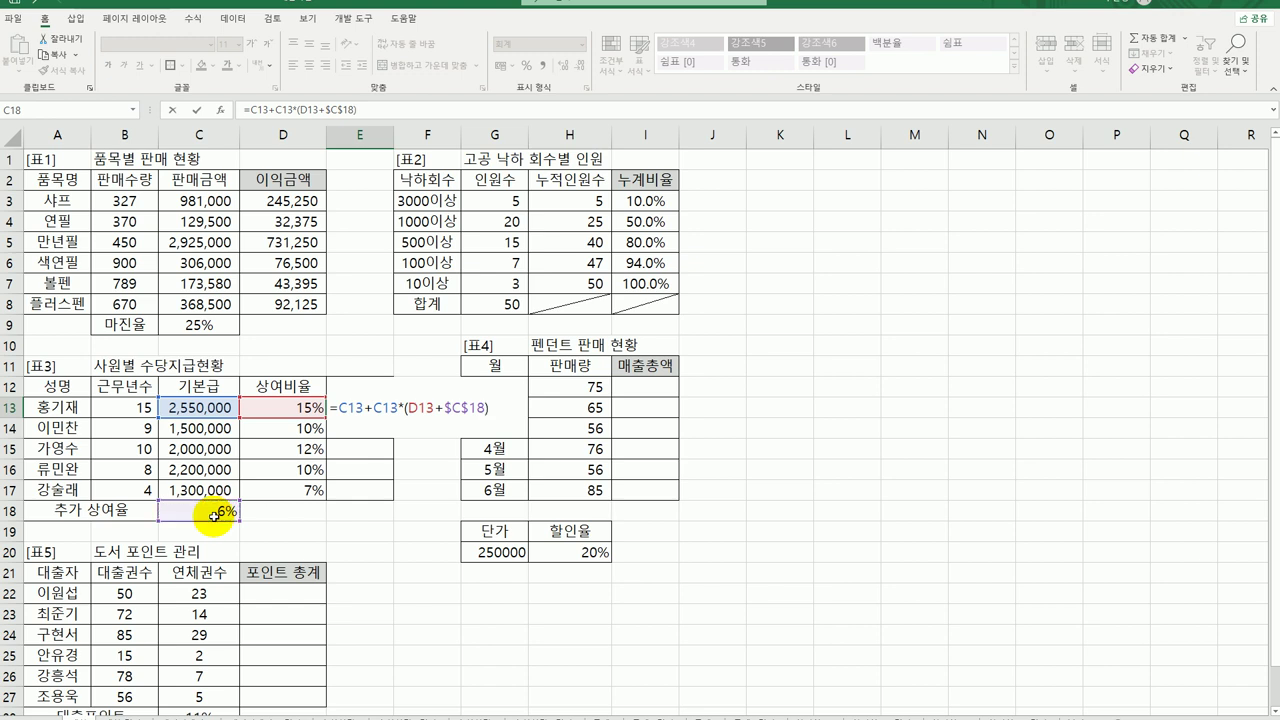
key(Return)
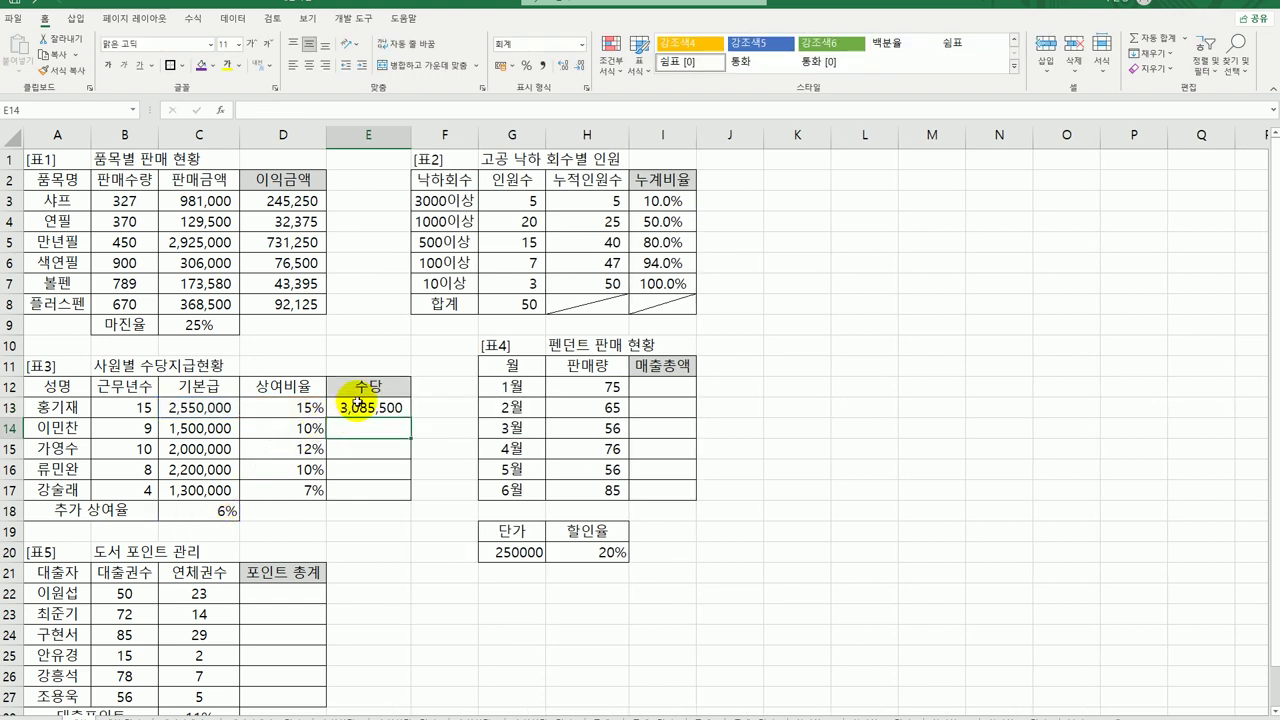
click(358, 403)
drag(412, 418, 417, 490)
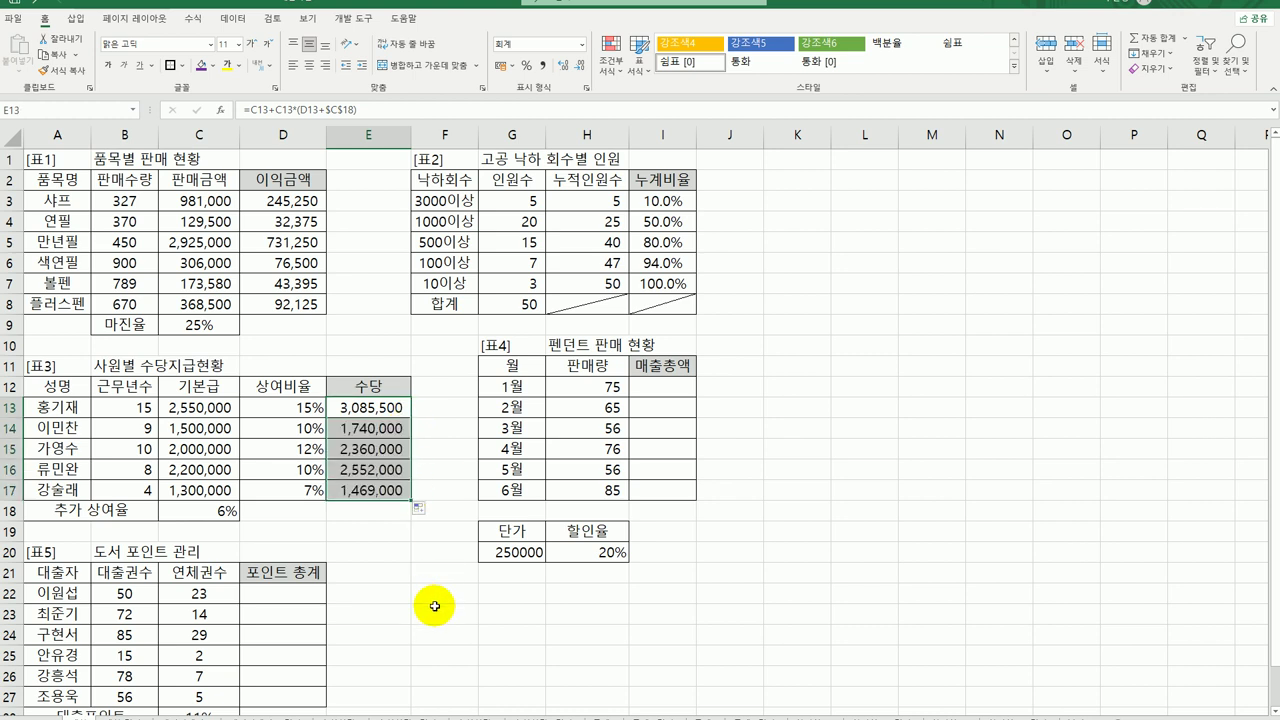
Step: Calculate 매출총액 in I12 of 표4 with =(H12*$G$20)*(1-$H$20) and fill the formula down through I17
click(690, 388)
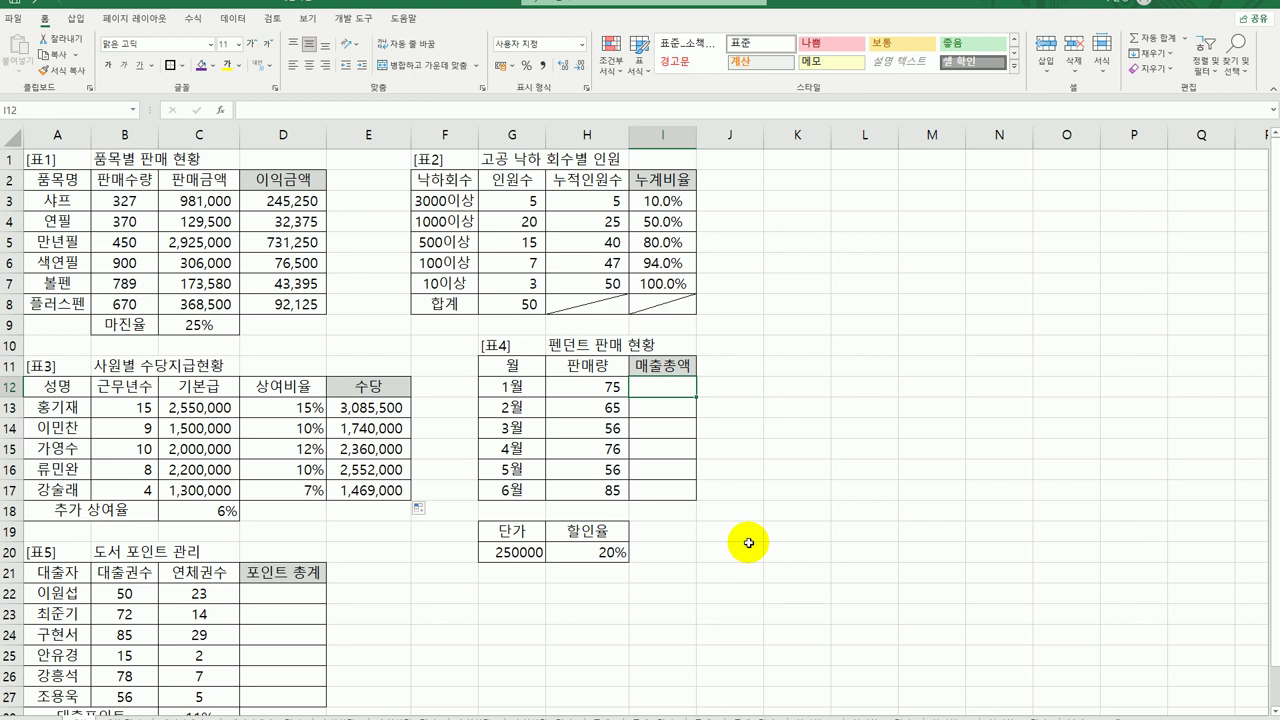
text(=)
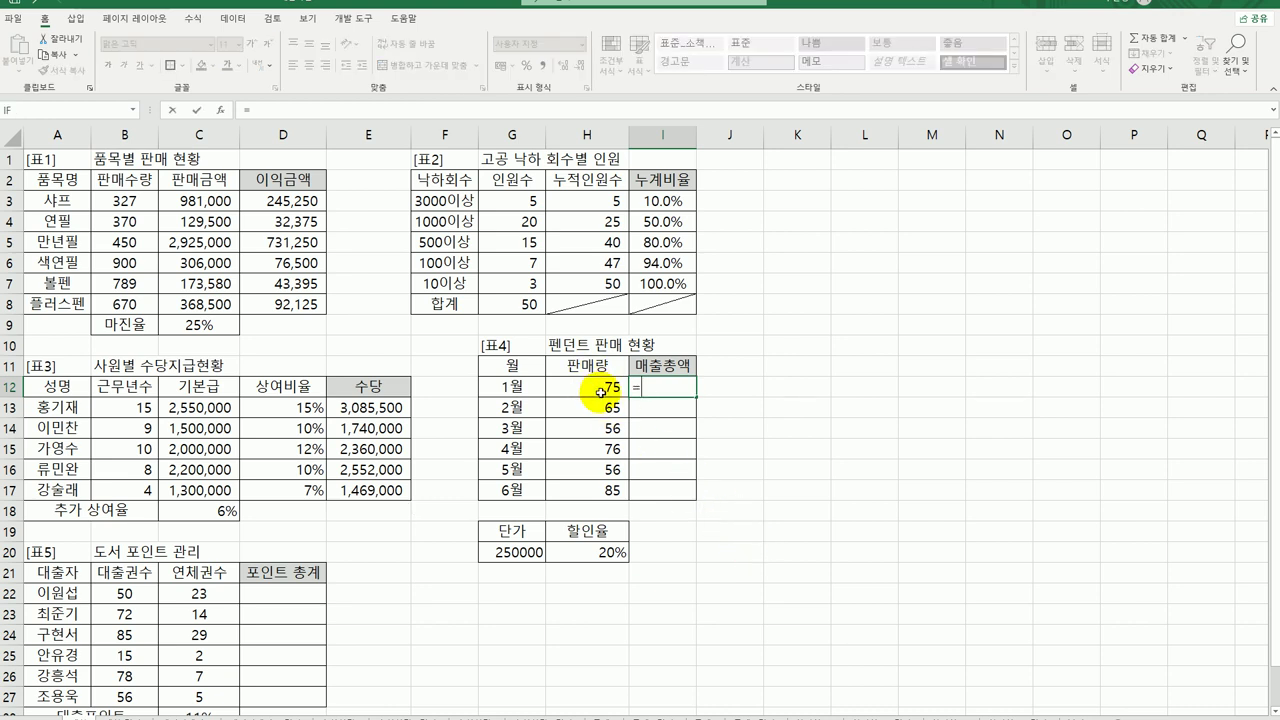
text(()
click(601, 392)
text(*)
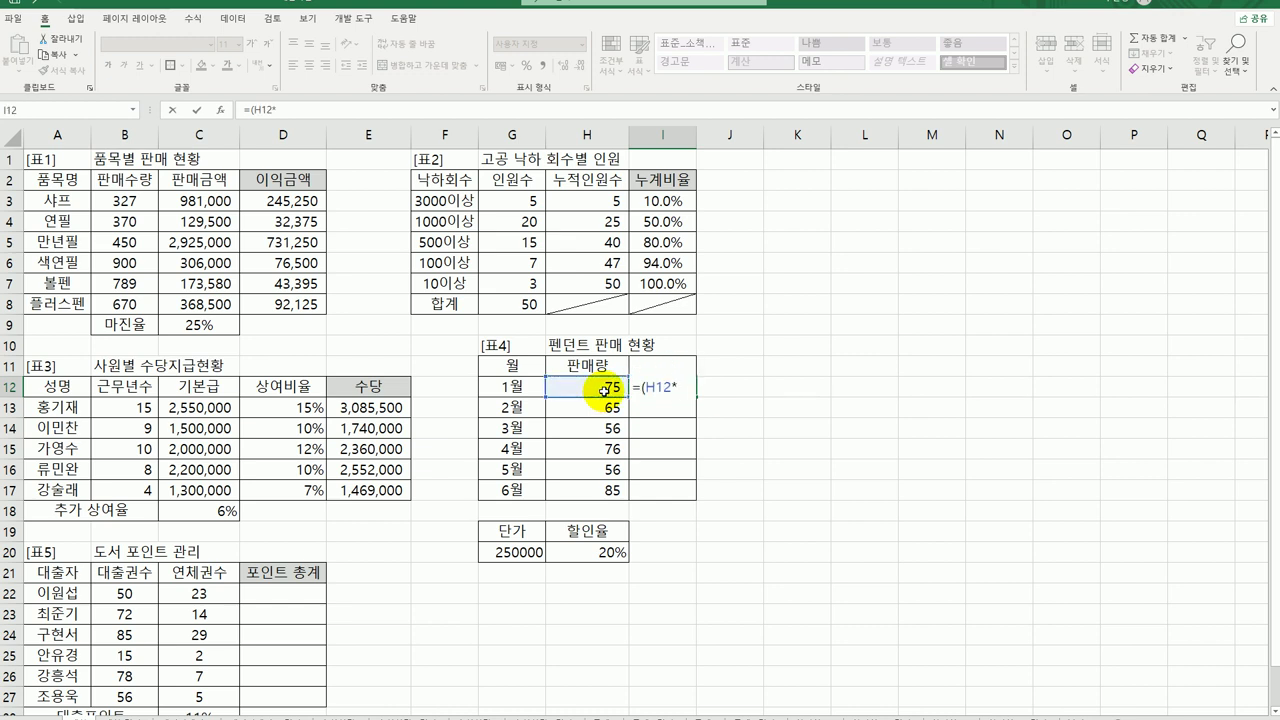
click(527, 552)
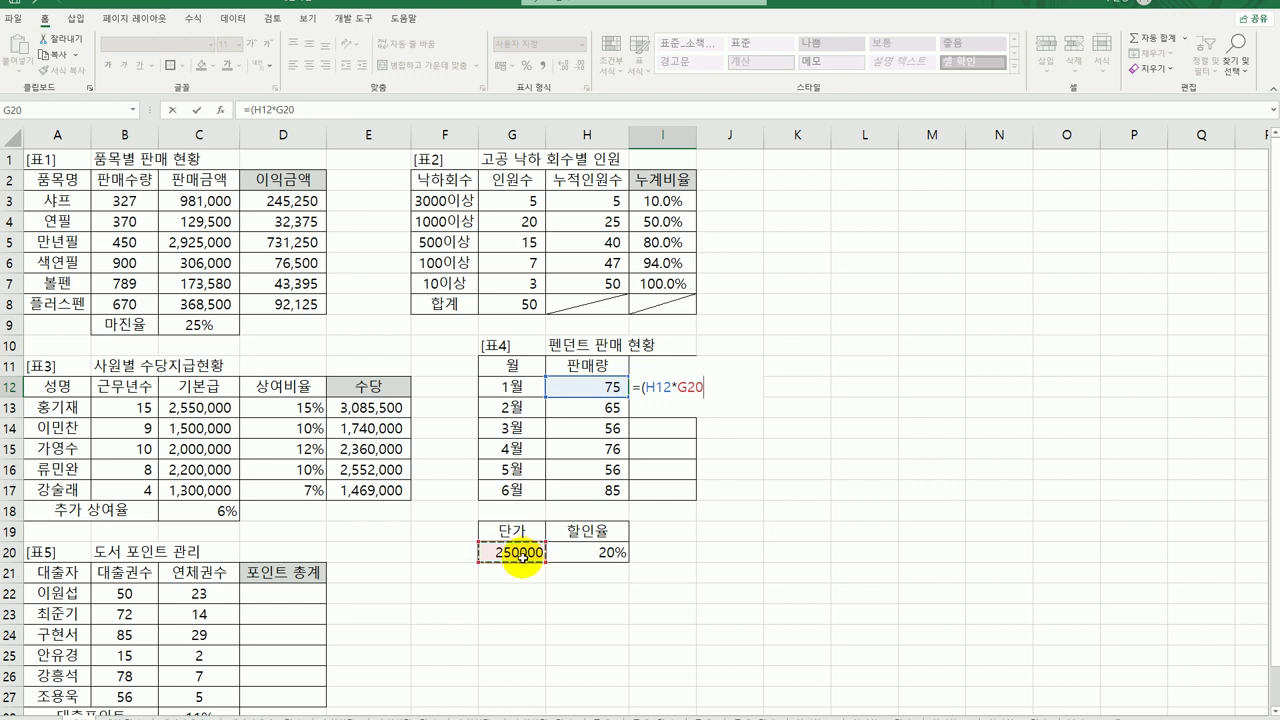
key(F4)
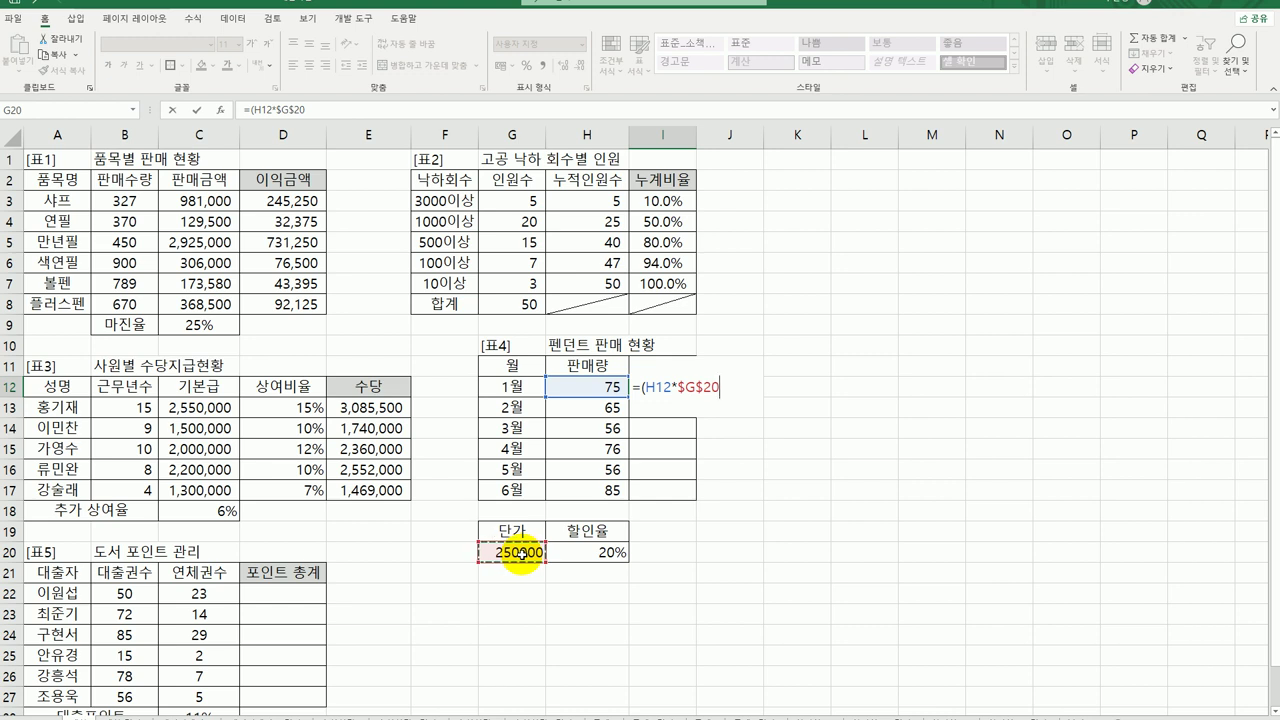
text()*(1-)
click(574, 549)
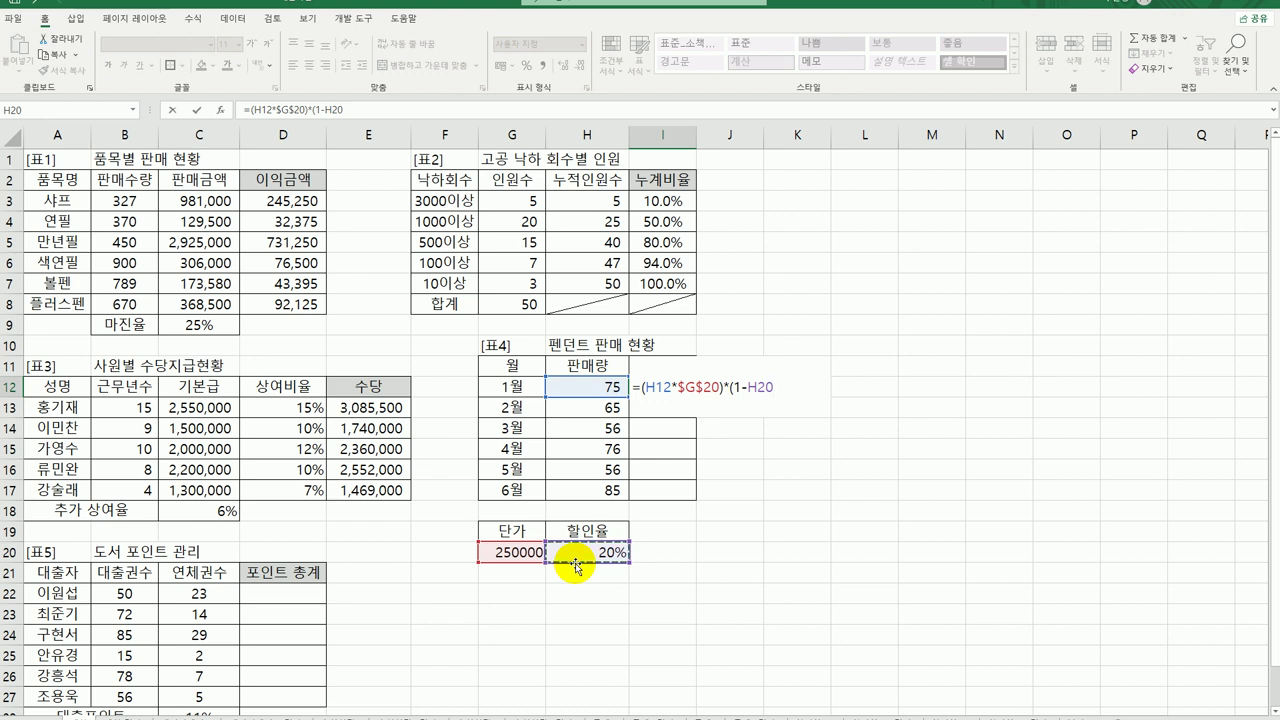
key(F4)
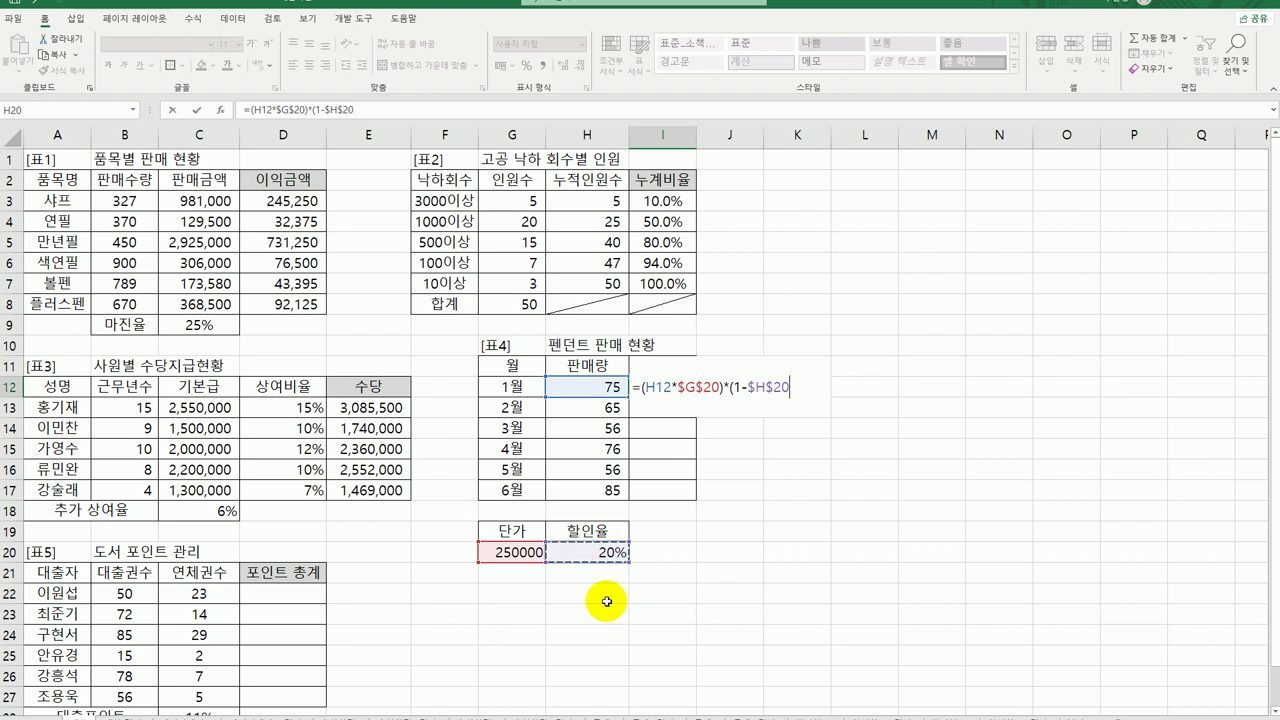
key(Return)
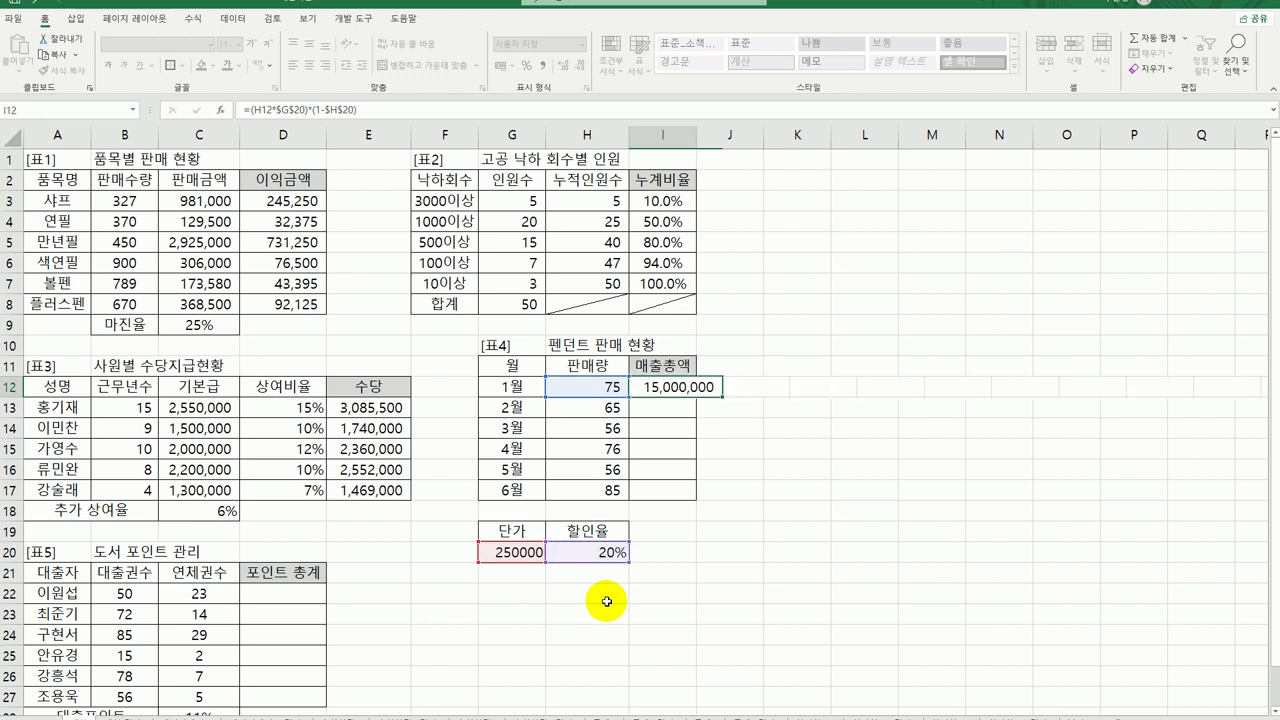
click(704, 393)
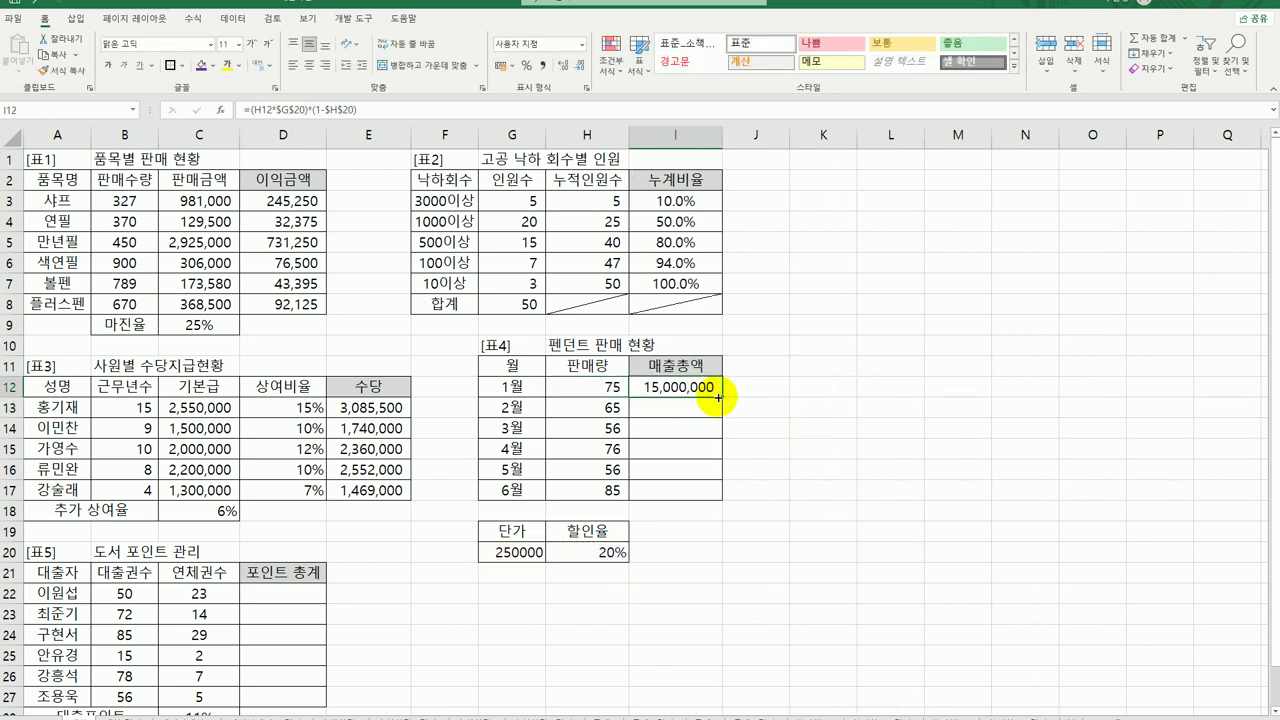
drag(722, 398, 722, 495)
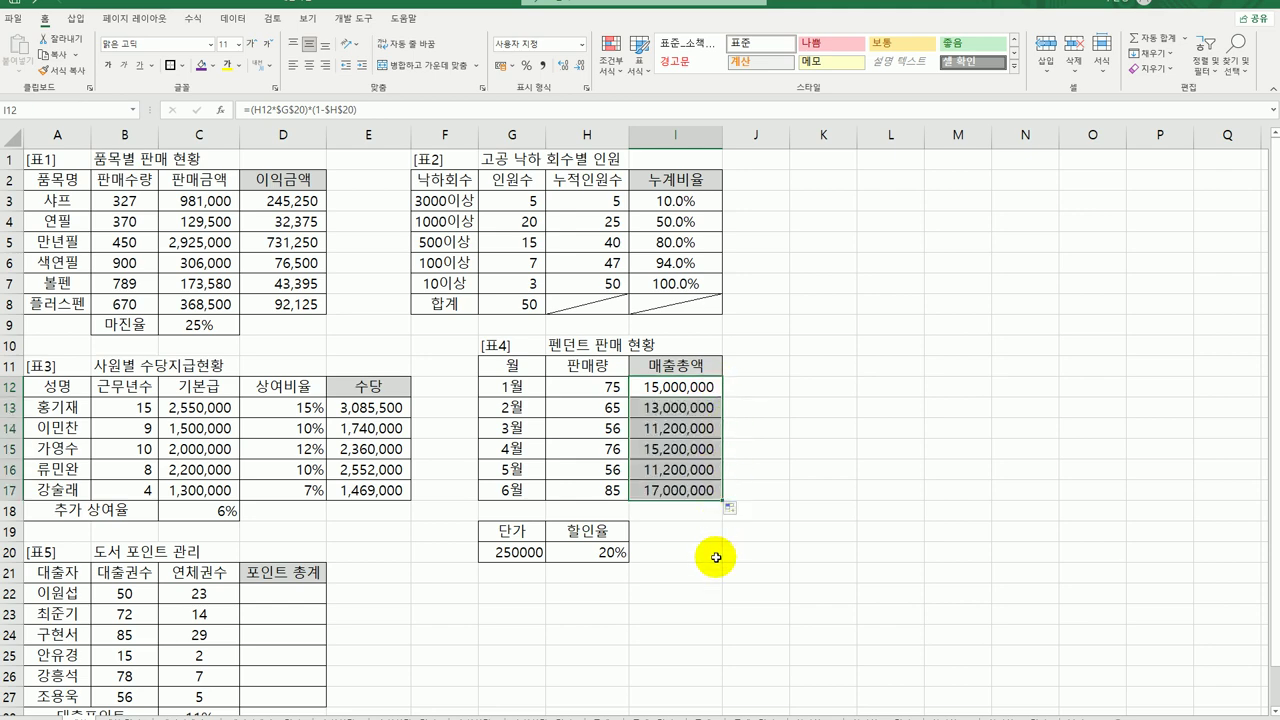
Step: Calculate 포인트 총계 in D22 of 표5 with =B22*$C$28+C22*$C$29 and fill the formula down through D27
scroll(663, 555, down, 1)
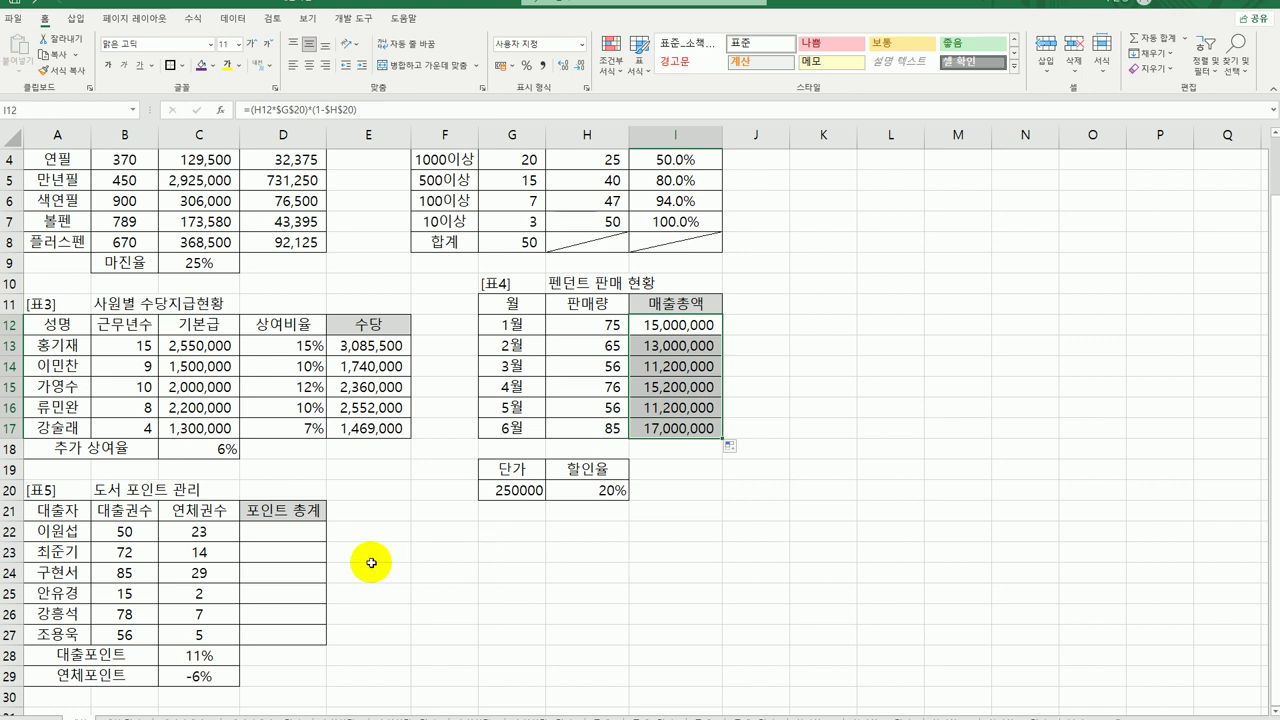
click(284, 531)
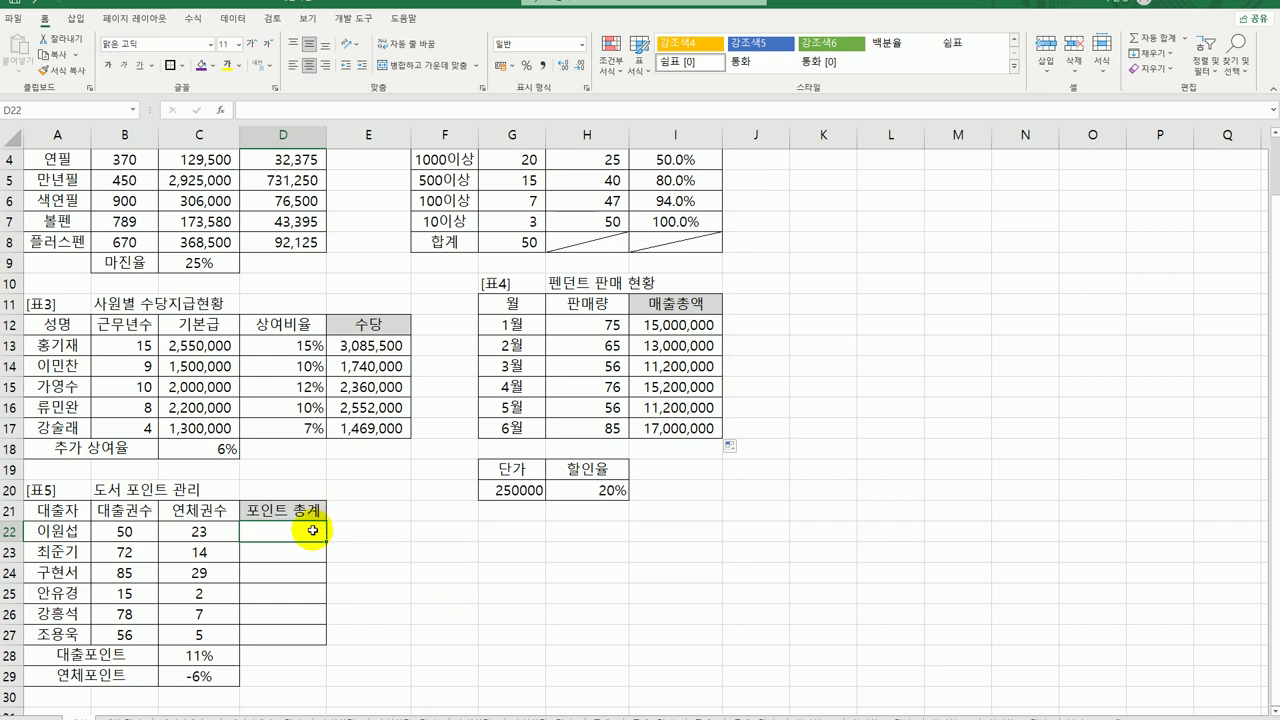
text(=)
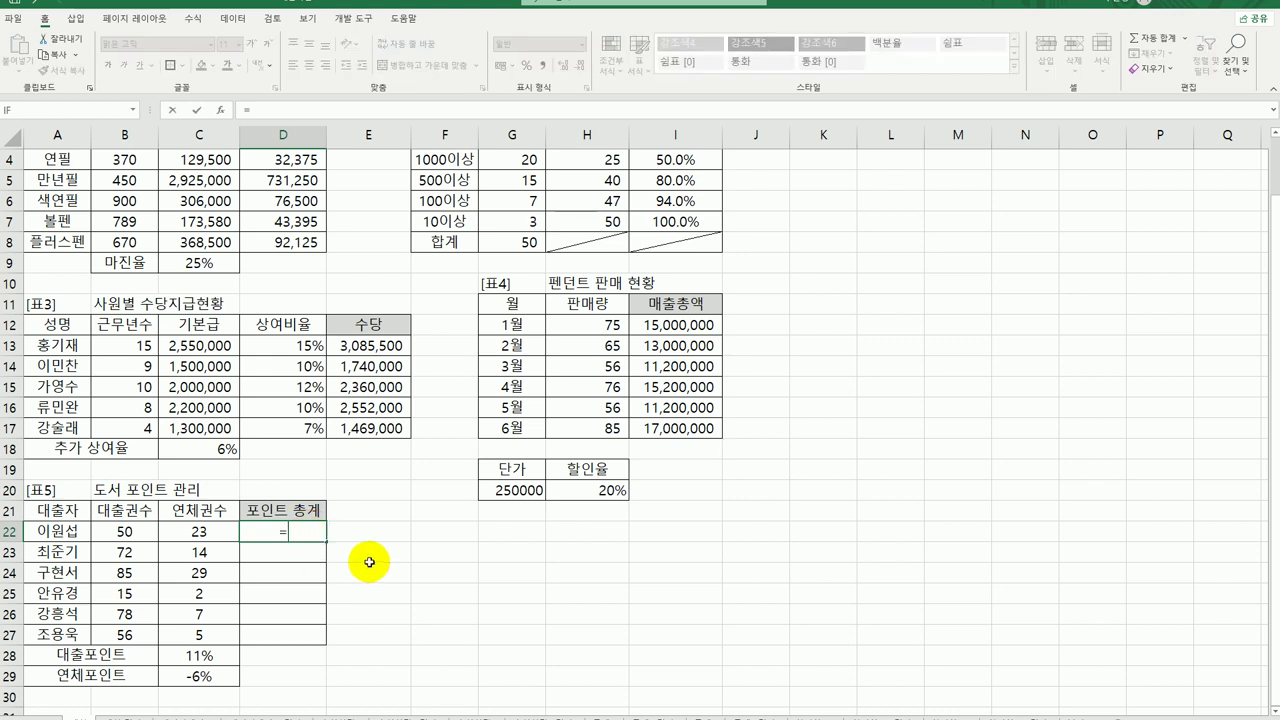
click(126, 531)
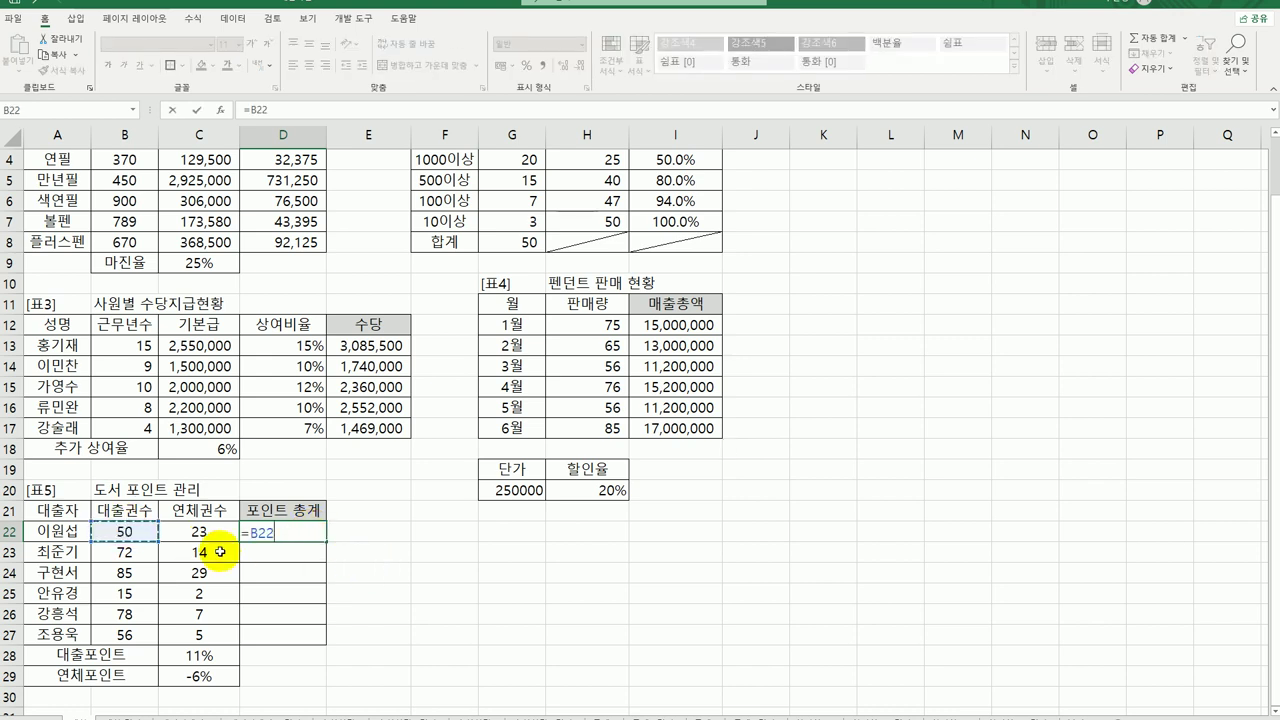
text(*)
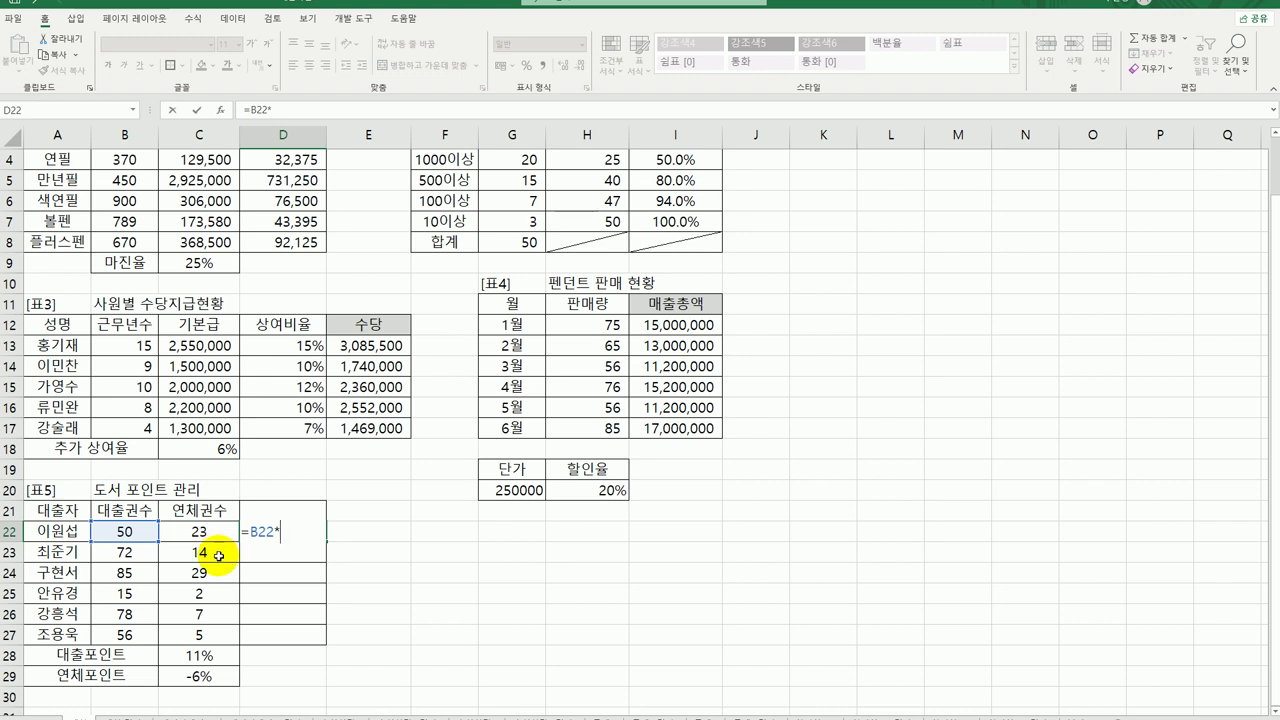
click(221, 650)
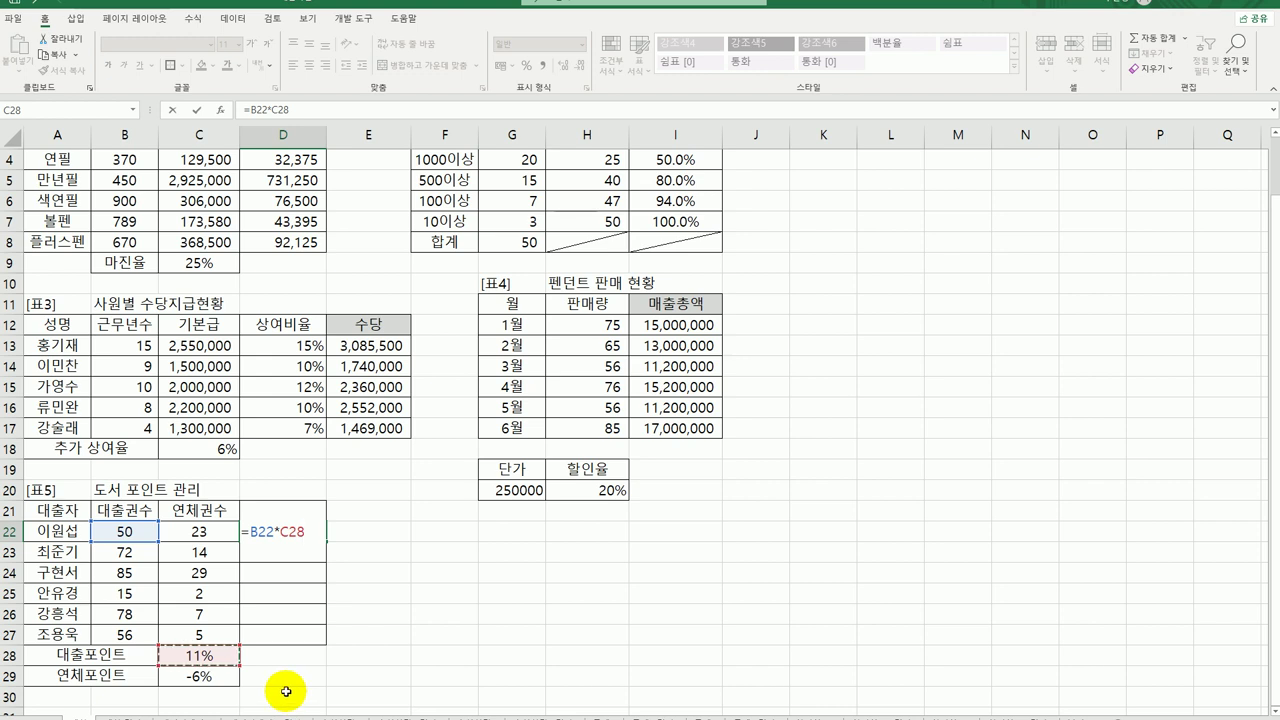
key(F4)
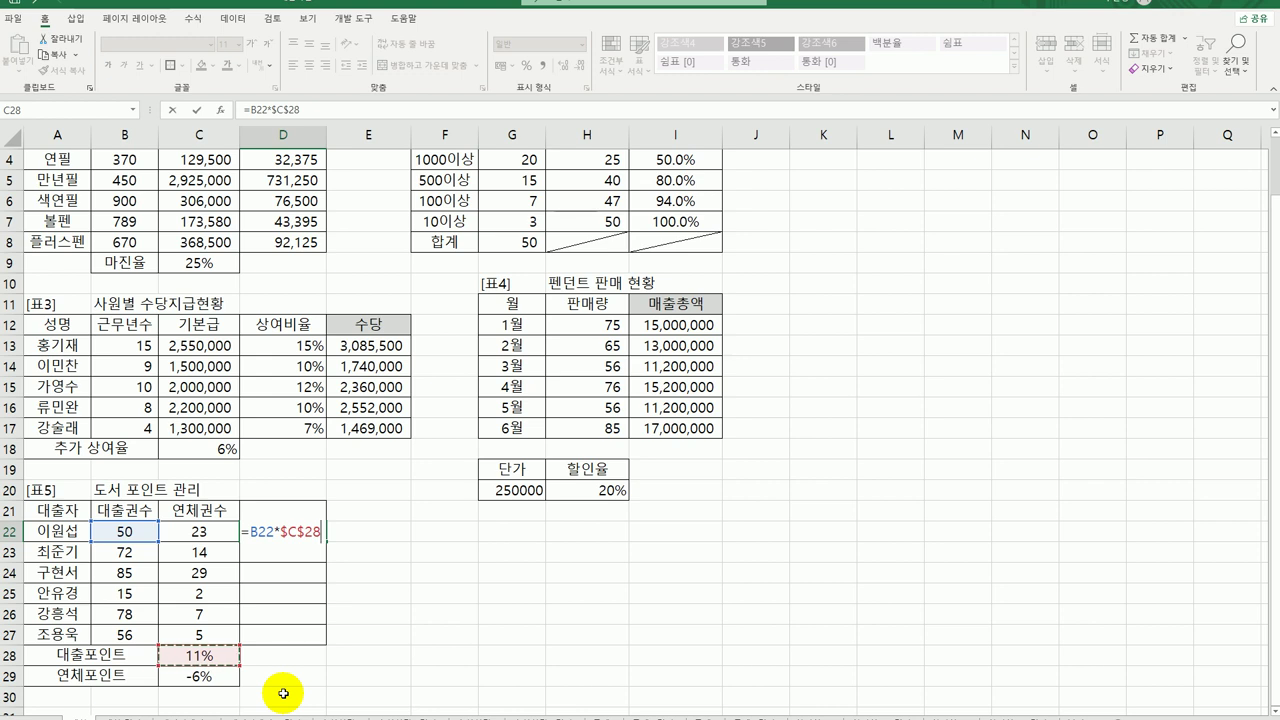
text(+C22)
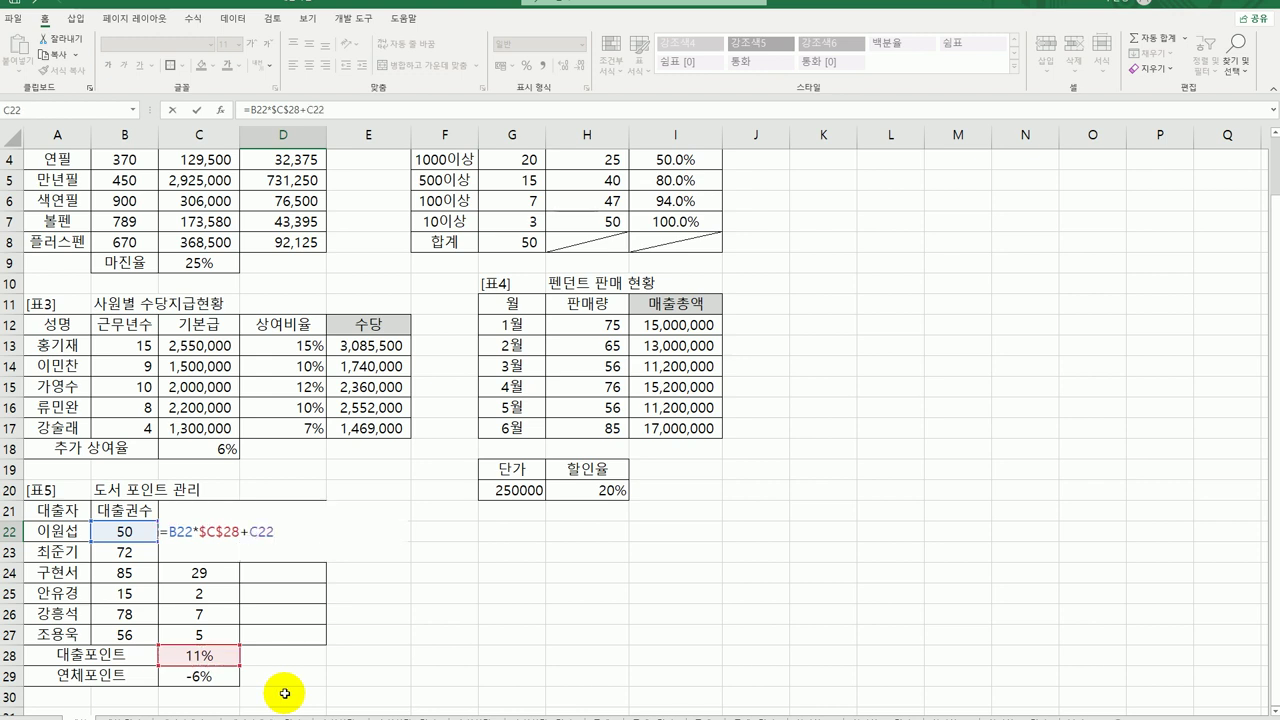
text(*)
click(222, 673)
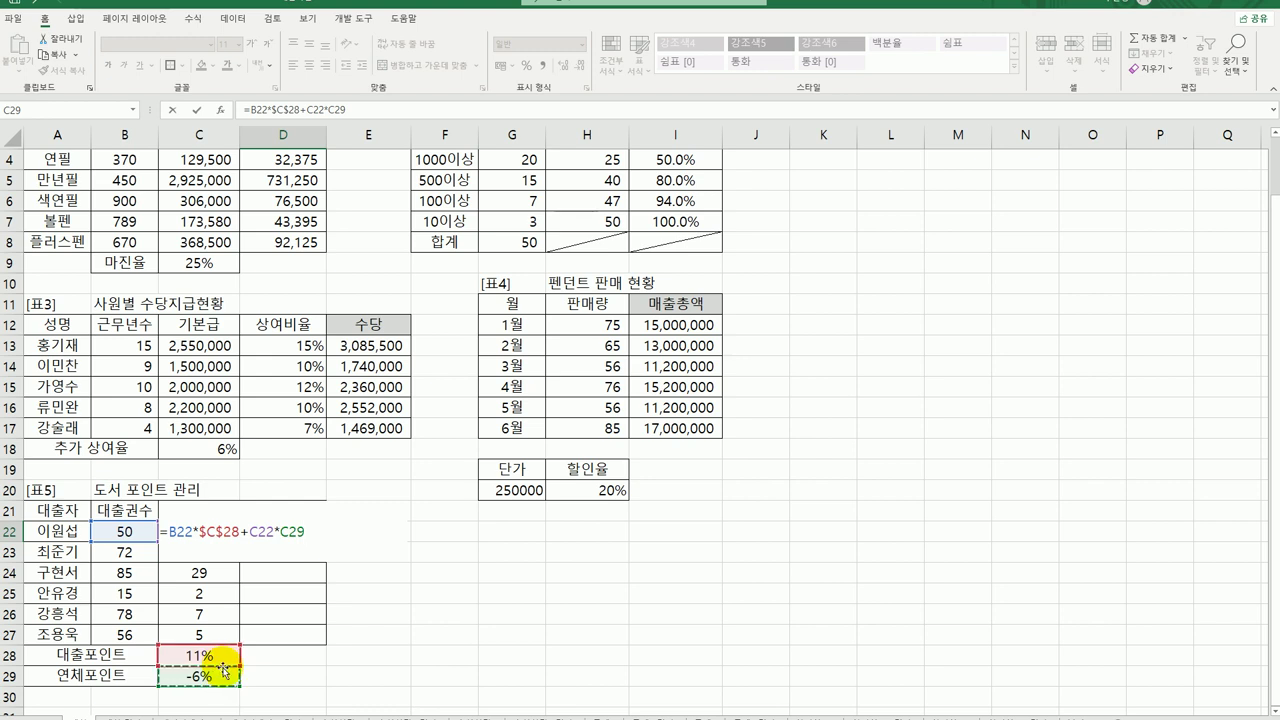
key(F4)
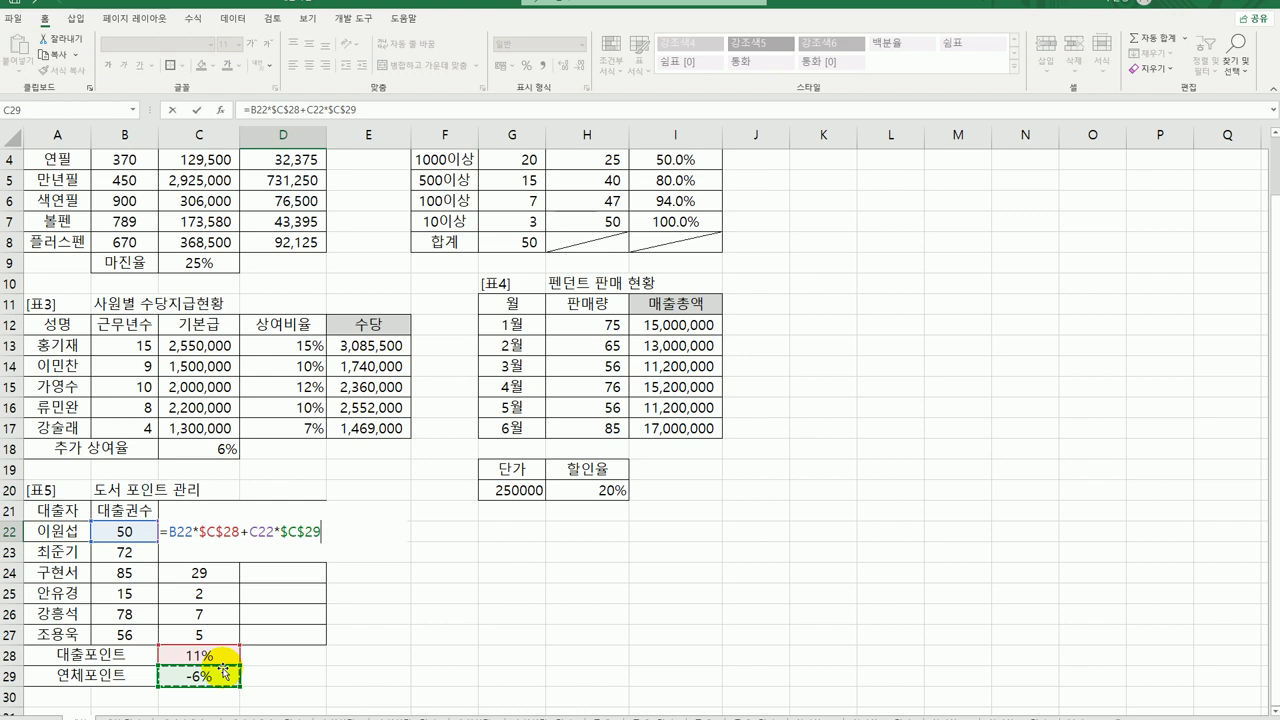
key(Return)
click(285, 533)
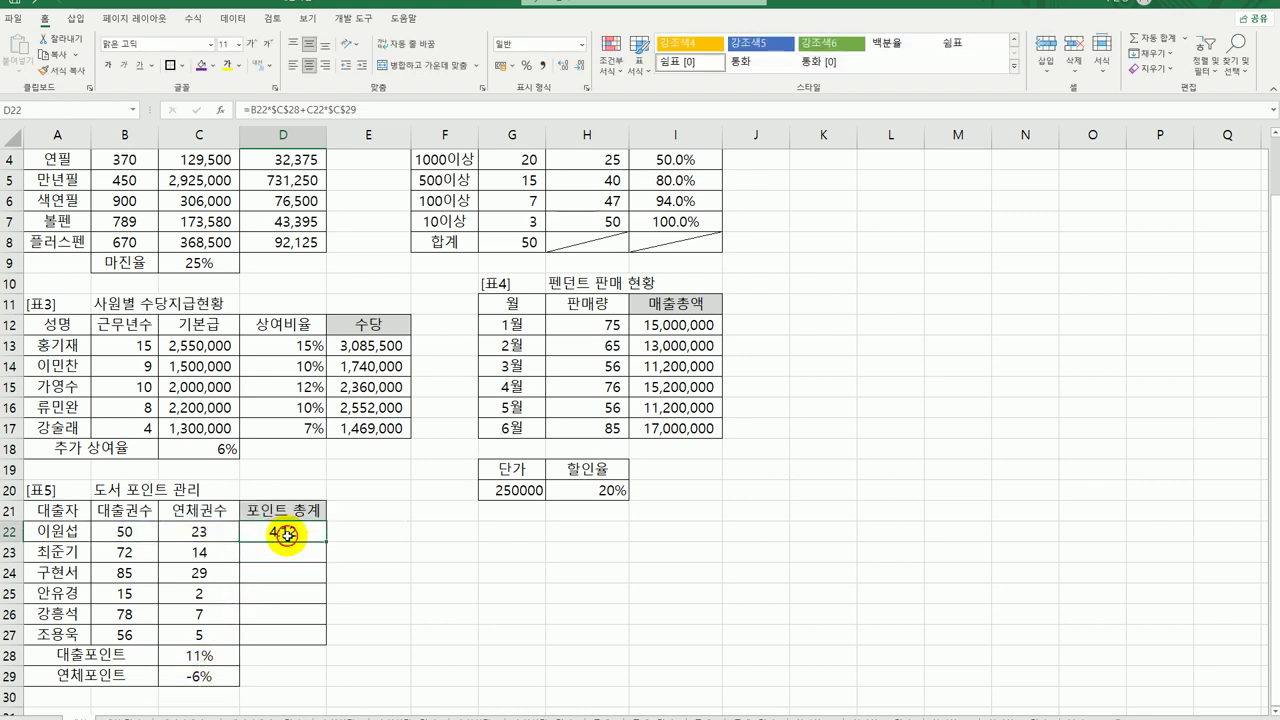
drag(326, 542, 319, 641)
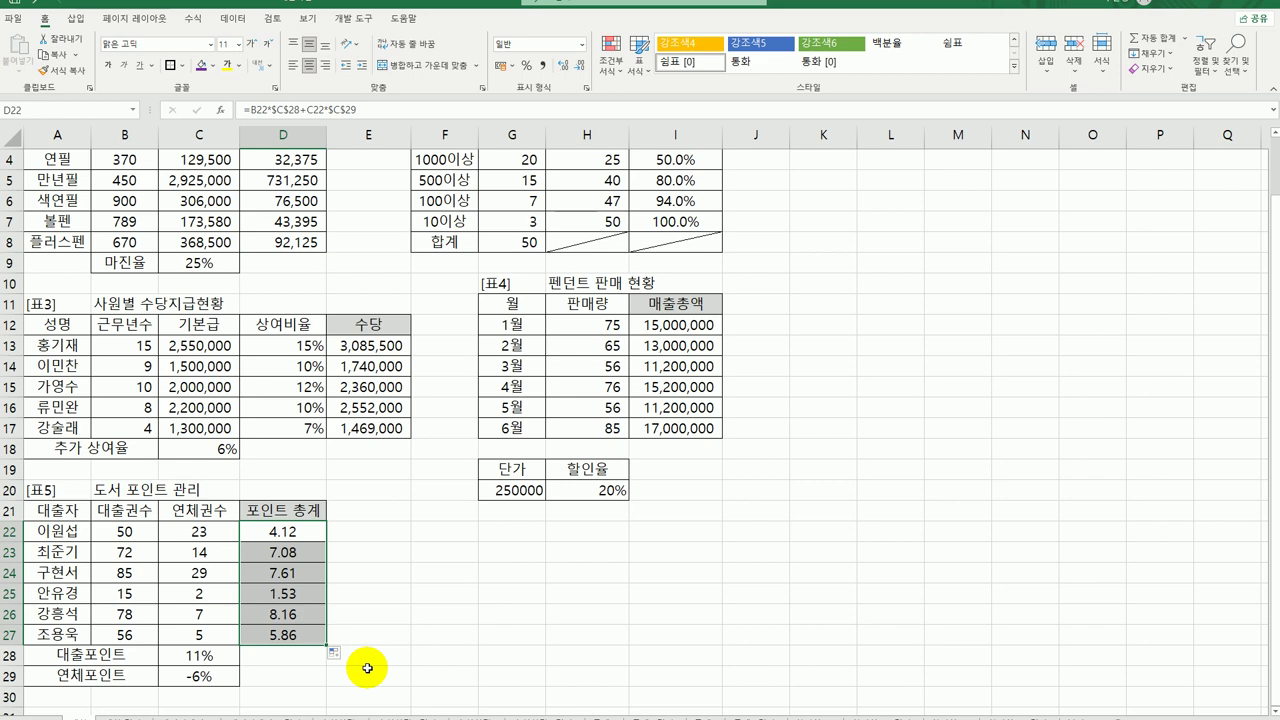
click(374, 665)
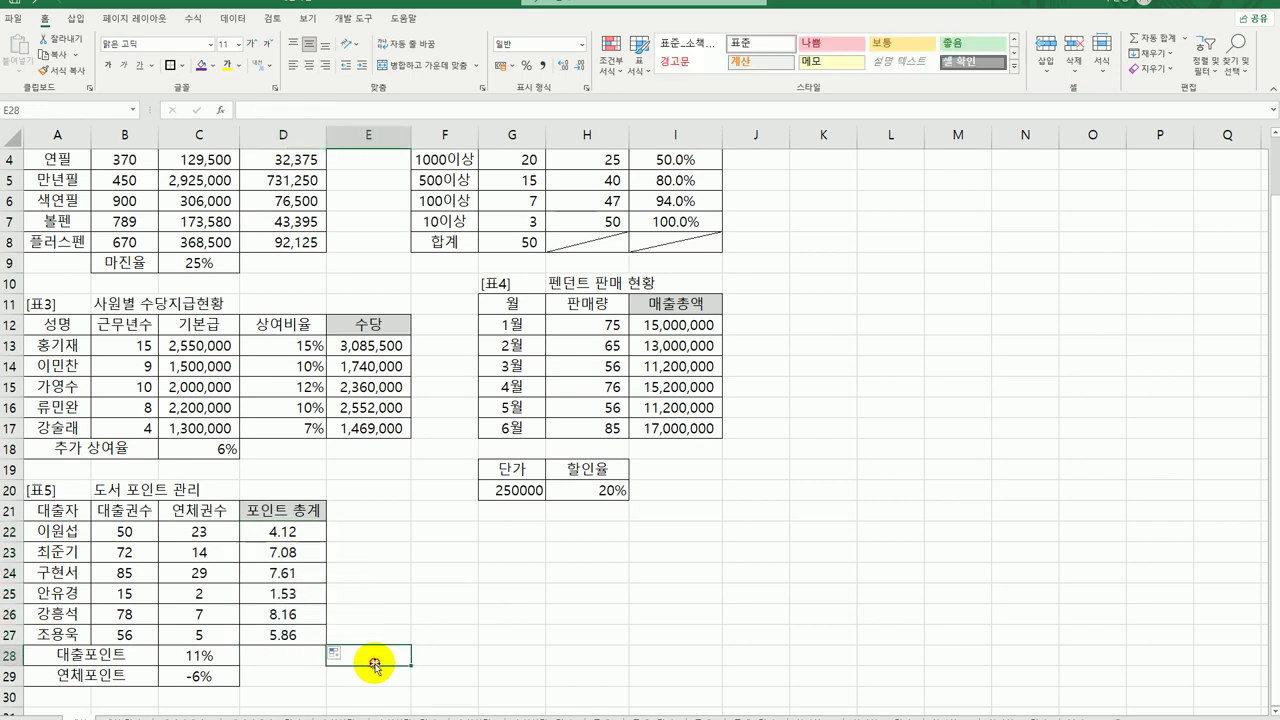
Step: Compare the completed practice tables with the matching tables on the next worksheet
scroll(375, 640, up, 1)
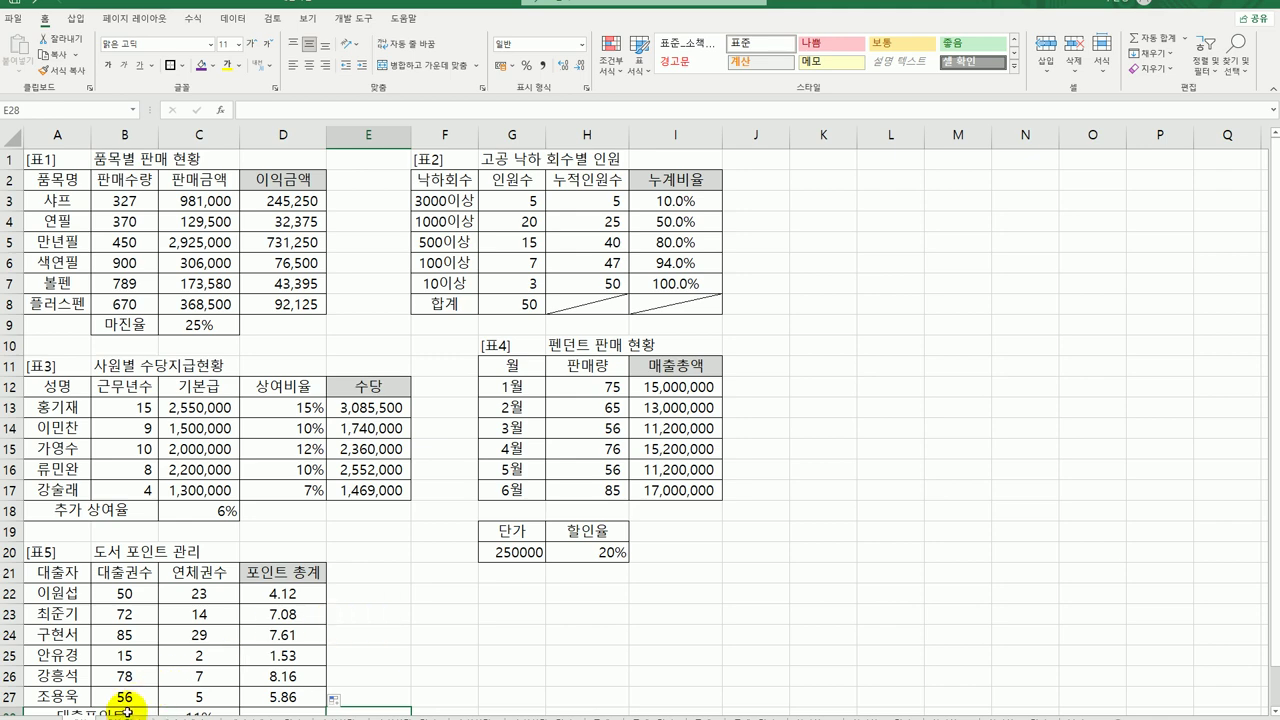
key(ctrl+Page_Down)
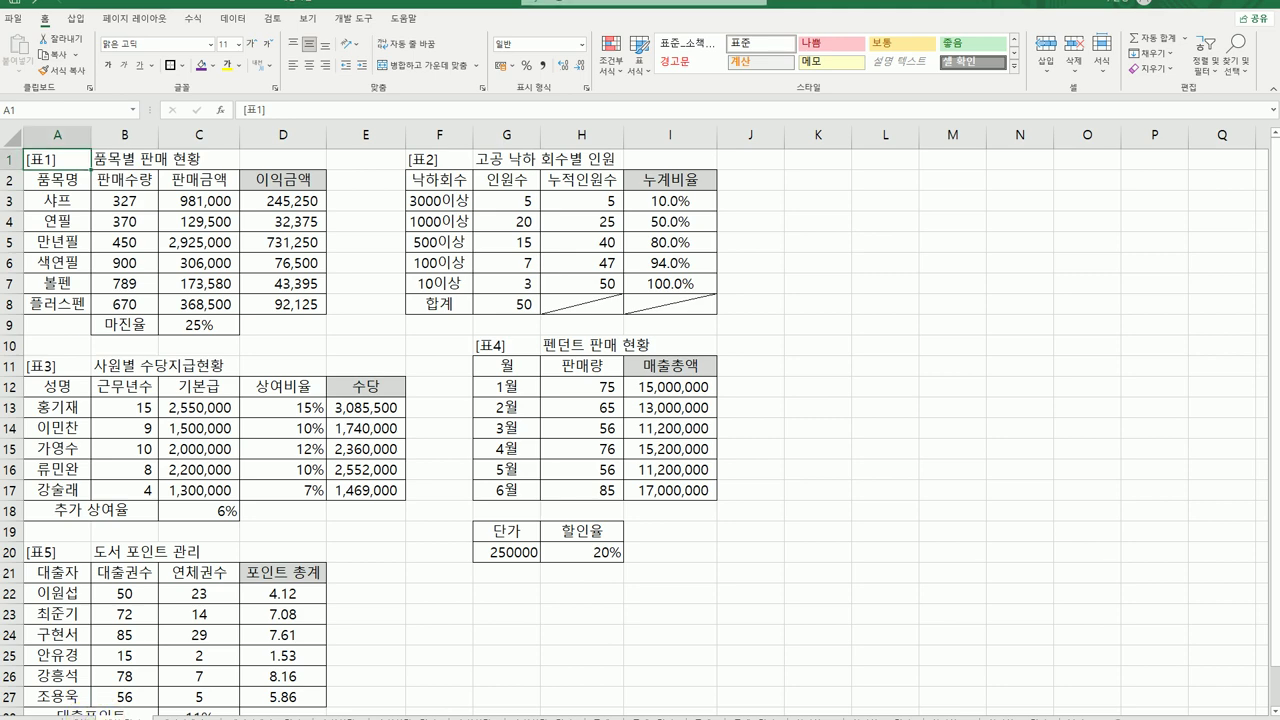
key(ctrl+Page_Up)
key(ctrl+Page_Down)
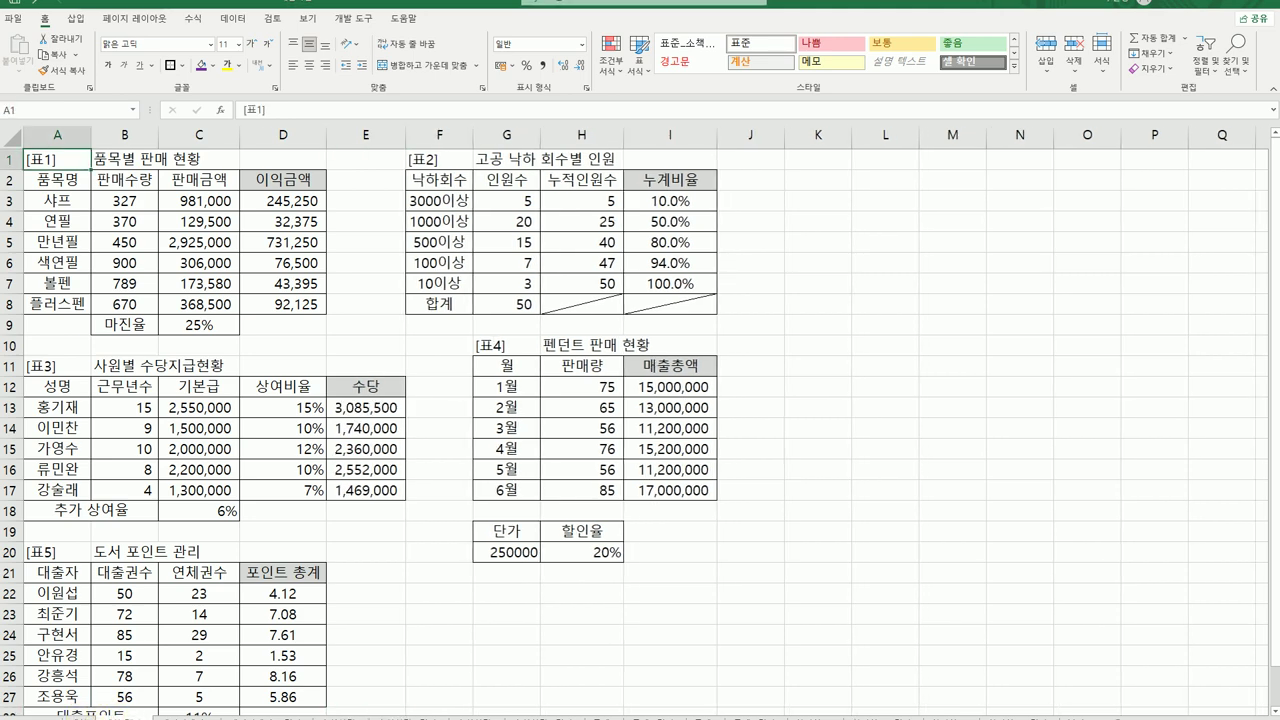